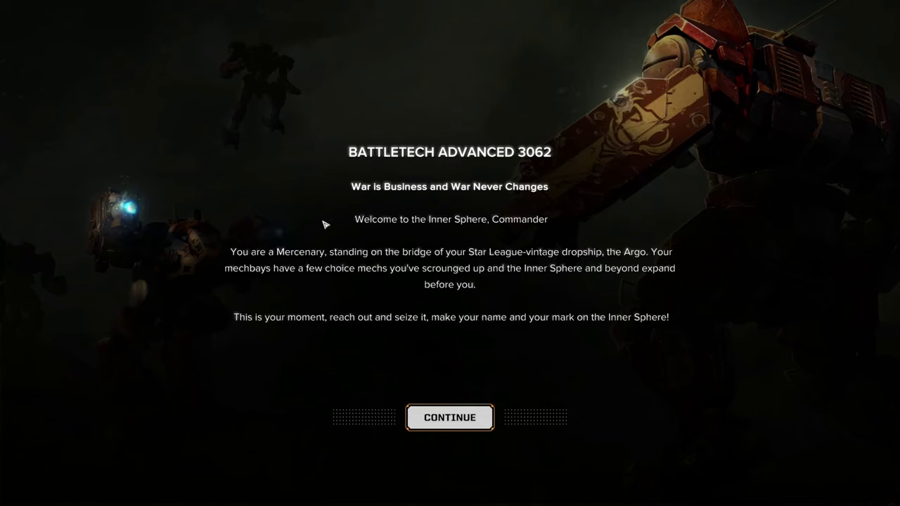
# - Dismiss the BTA 3062 welcome message and read the New Syrtis planet info on the Argo screen
pyautogui.click(467, 423)
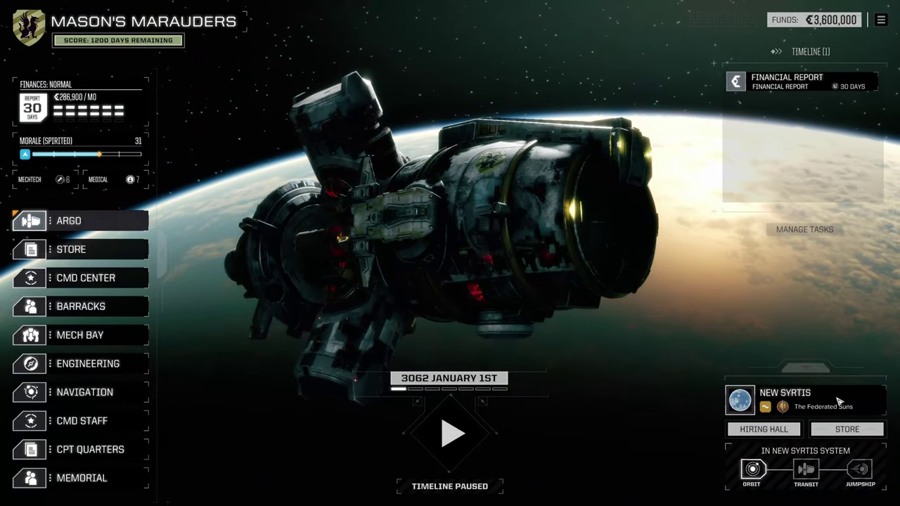
pyautogui.moveTo(839, 401)
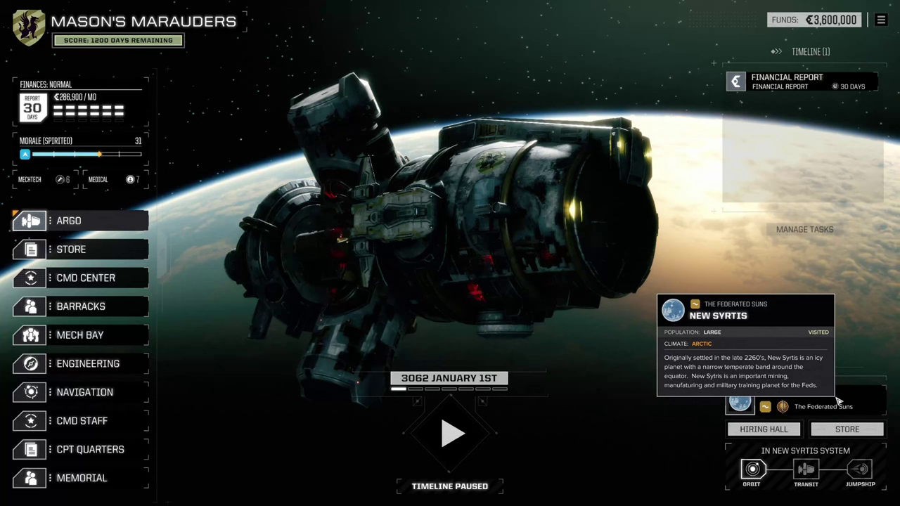
# - Enter the Mech Bay, accept the mech spare-parts bonus rewards, and bring up the Ostscout OTT-9S
pyautogui.click(117, 338)
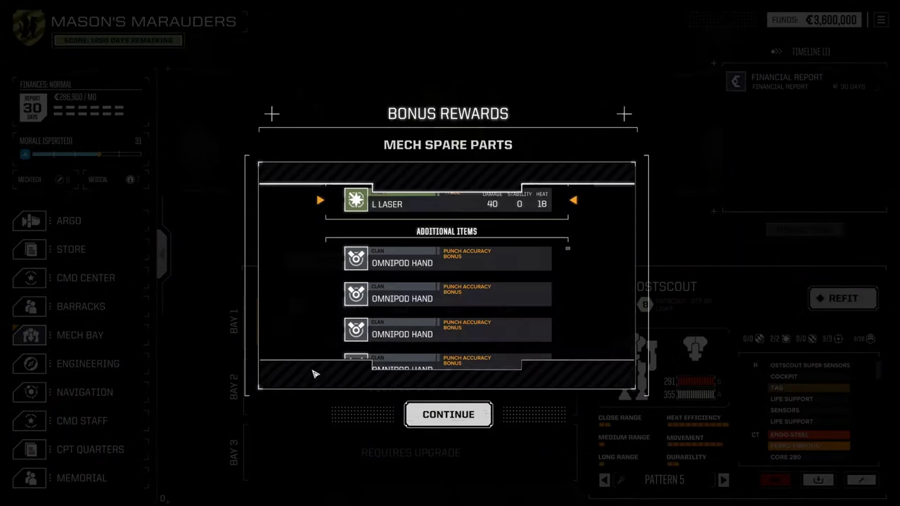
pyautogui.click(461, 418)
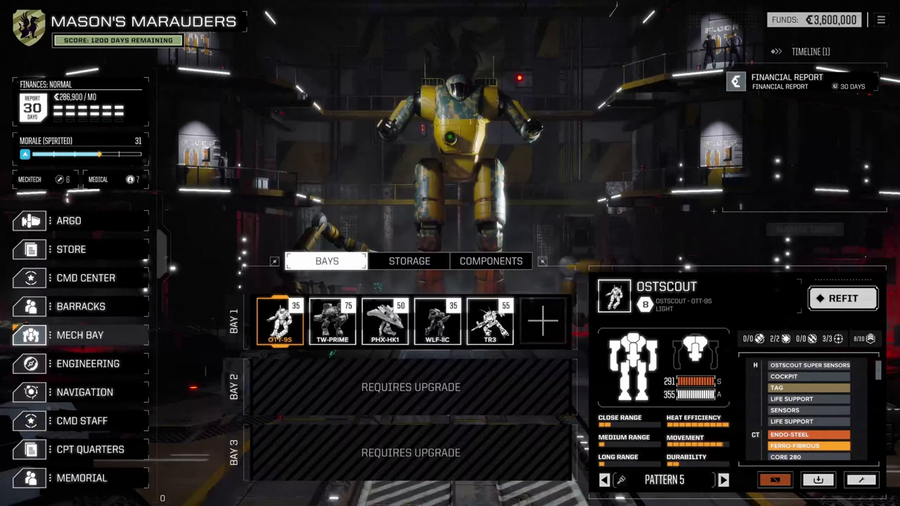
pyautogui.moveTo(280, 320)
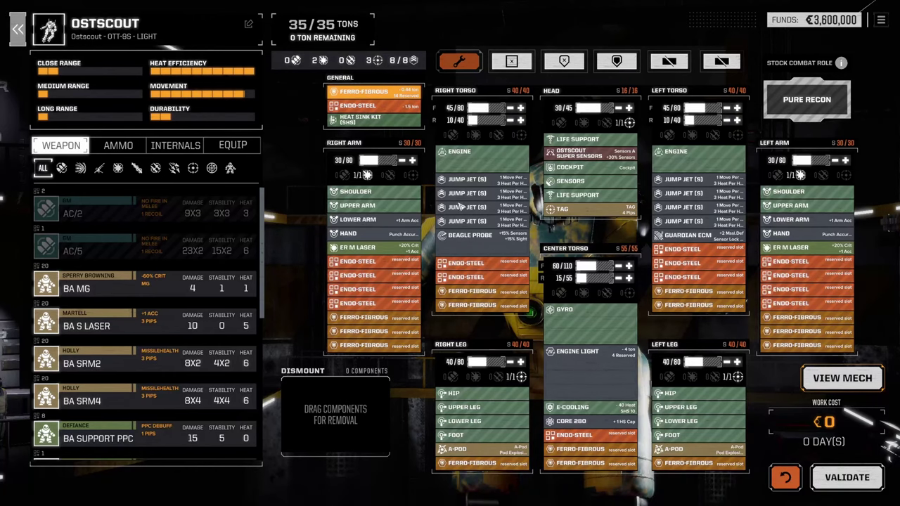
# - Return to Bay 1 and review the Timber Wolf, Phoenix Hawk LAM, Grinner and Wraith
pyautogui.press('Escape')
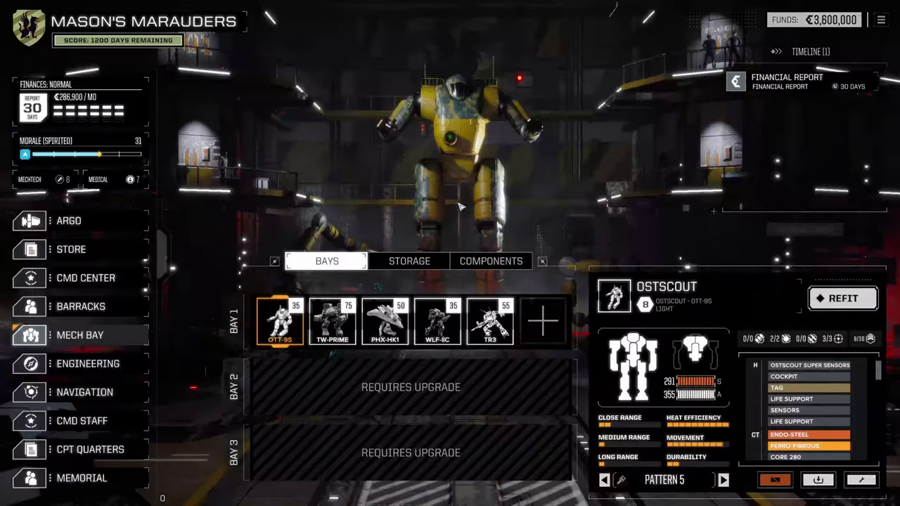
pyautogui.click(332, 322)
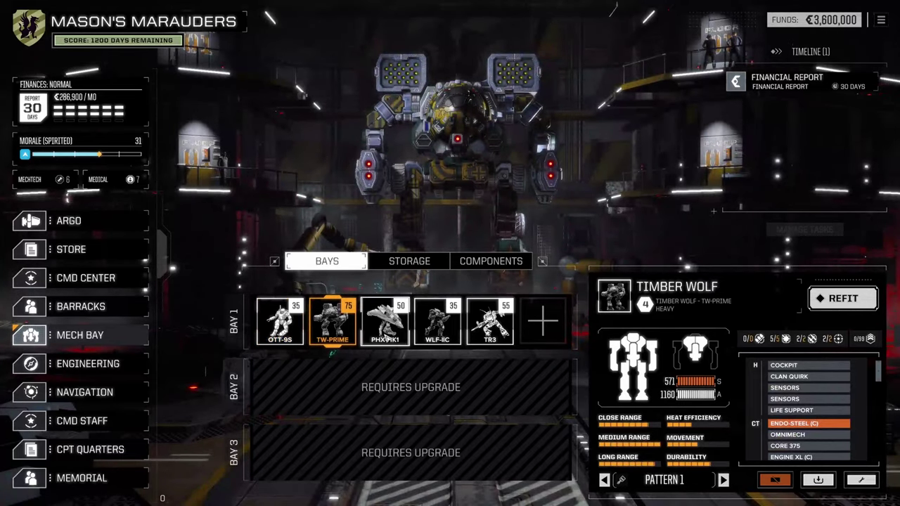
pyautogui.click(385, 322)
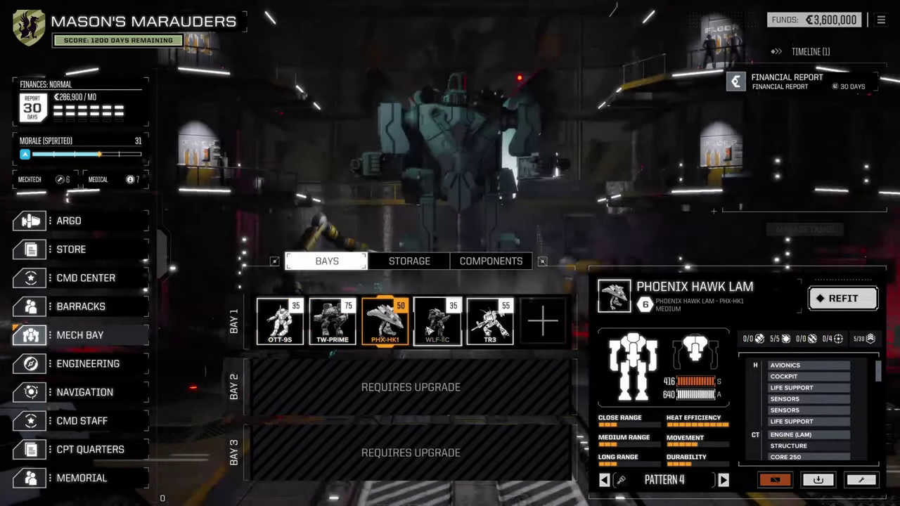
pyautogui.click(438, 322)
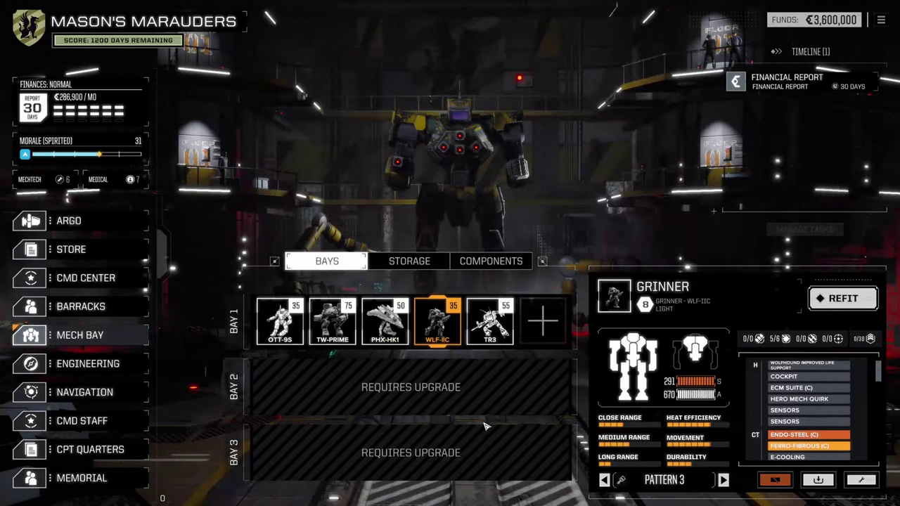
pyautogui.click(489, 321)
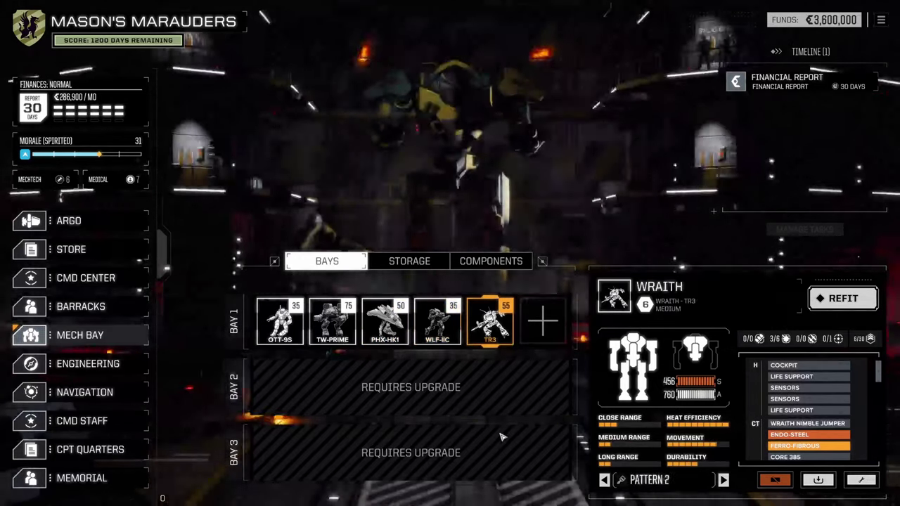
# - Review the Rommel and Pegasus Scout Hovertank in Vehicle Bays, then show the BA Bays
pyautogui.click(316, 261)
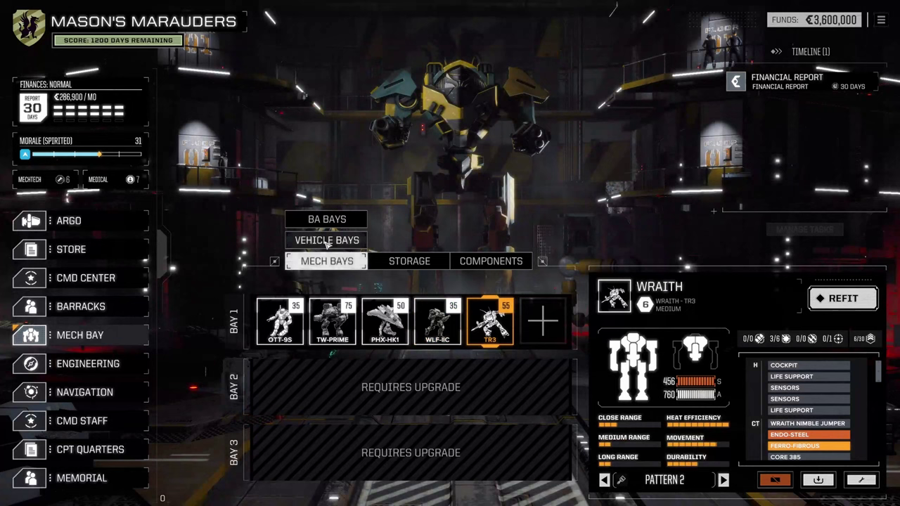
pyautogui.click(311, 244)
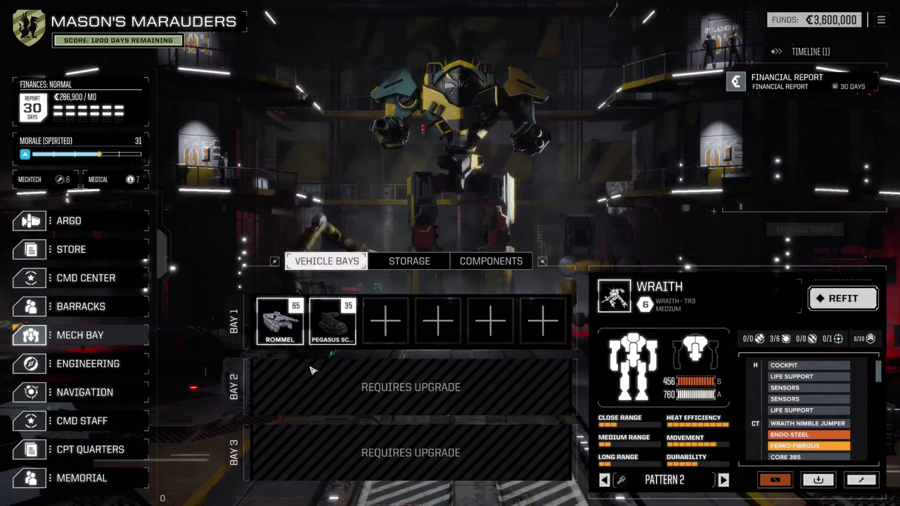
pyautogui.click(280, 321)
pyautogui.click(333, 325)
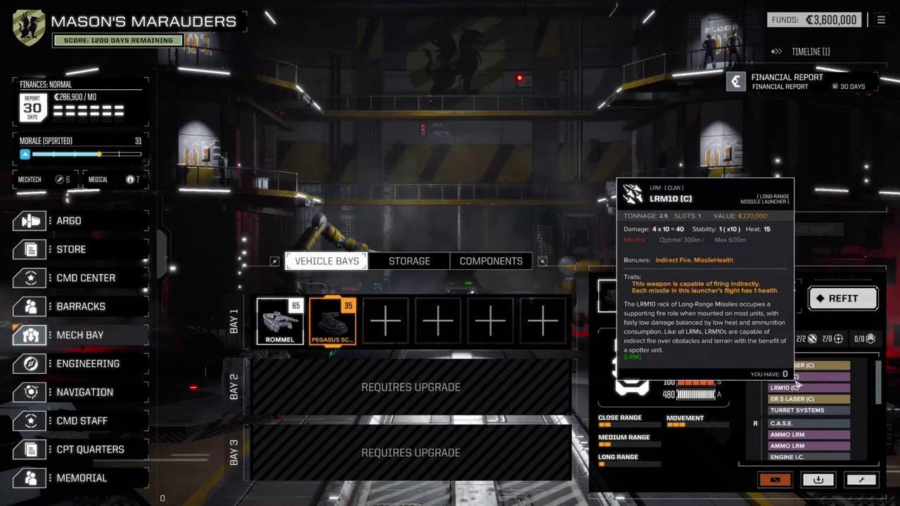
pyautogui.click(327, 261)
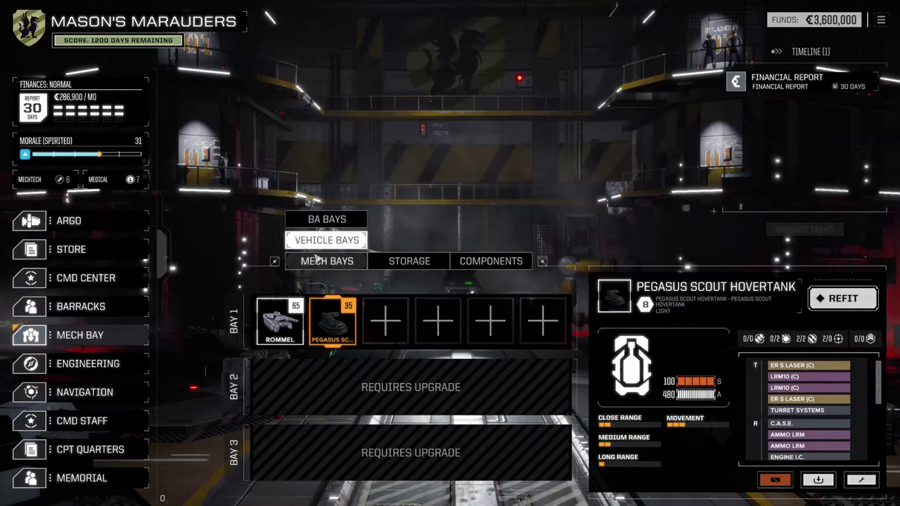
pyautogui.click(325, 220)
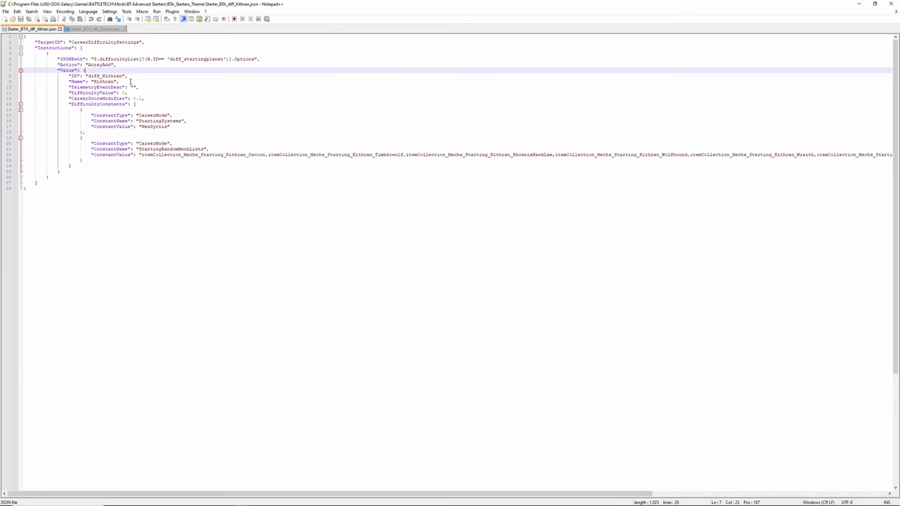
# - Check the Davion file's line-22 mech list with Starting_Davion_Light, then return to Kithran
pyautogui.click(87, 29)
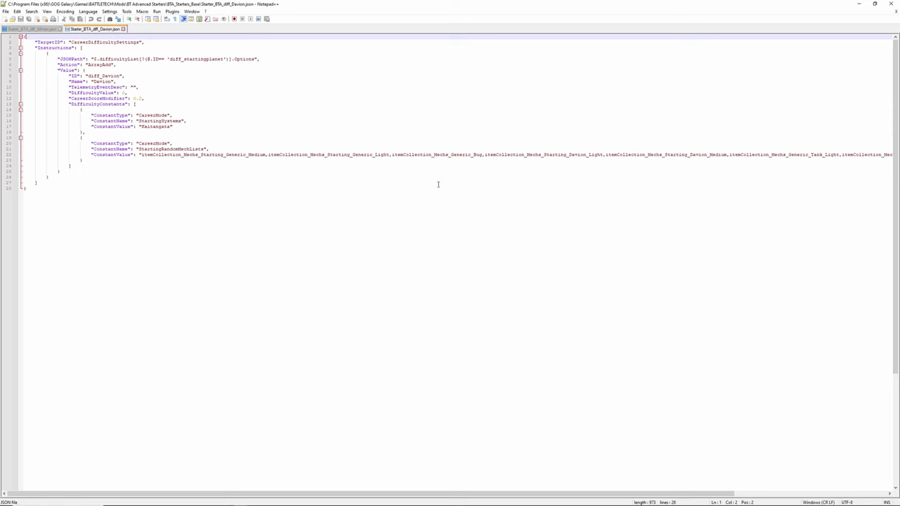
pyautogui.click(181, 154)
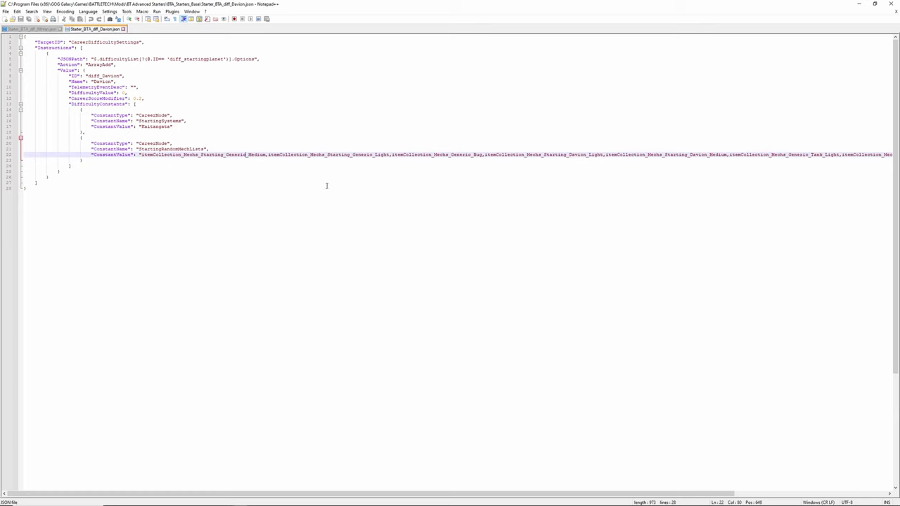
pyautogui.click(566, 154)
pyautogui.click(33, 29)
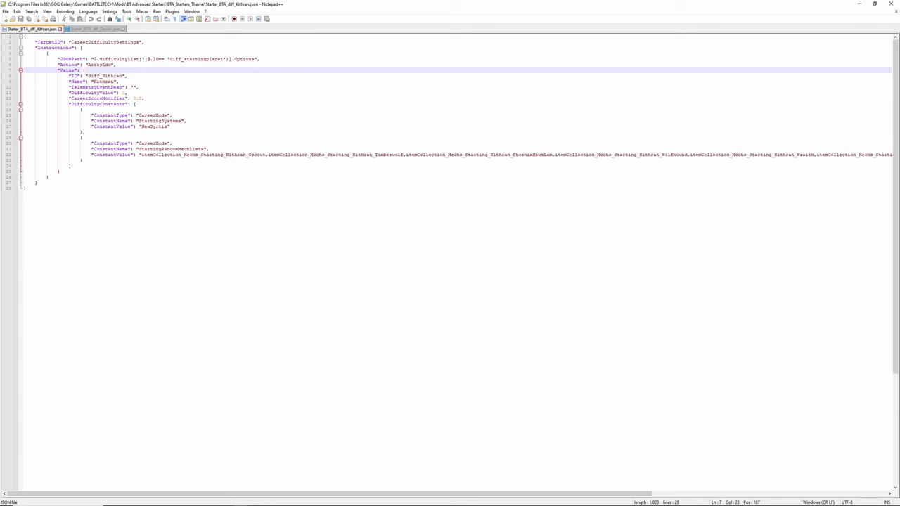
pyautogui.hotkey('alt', 'Tab')
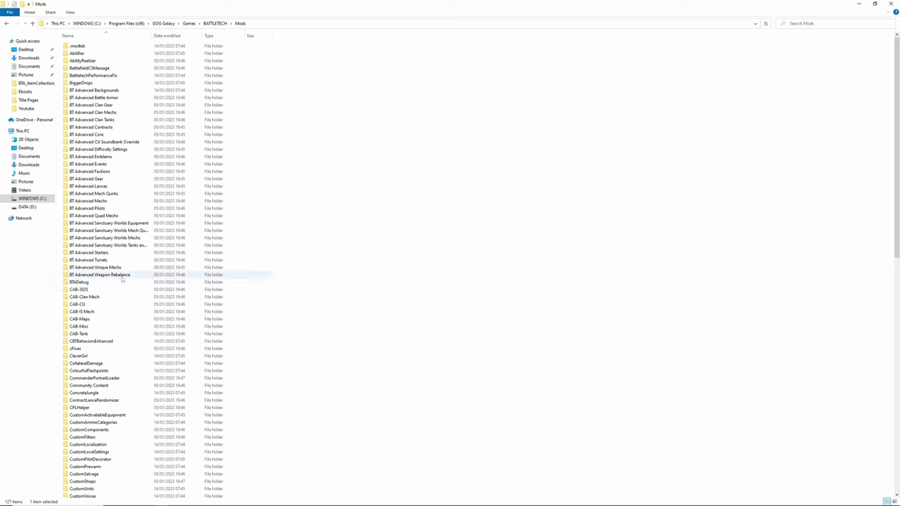
# - Locate Starter_BTA_diff_Kithran.json in BT Advanced Starters\BTA_Starters_Theme and return to Notepad++
pyautogui.click(94, 253)
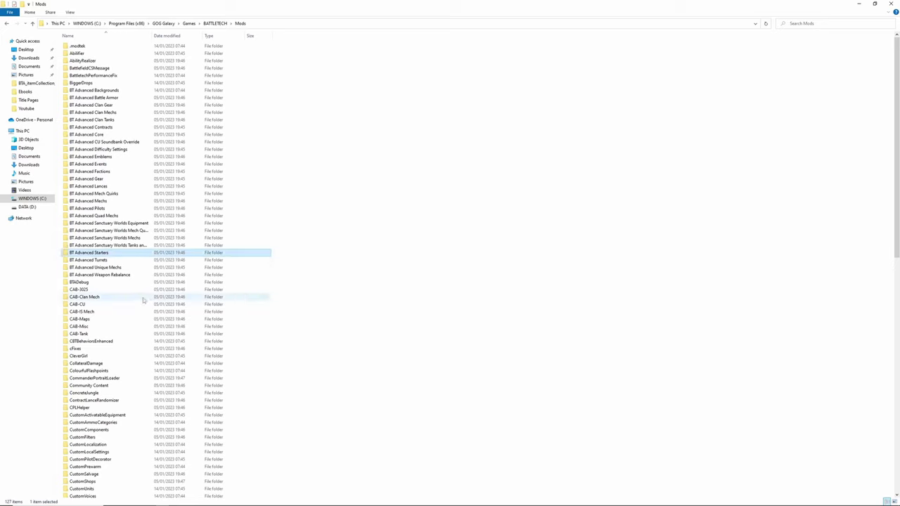
pyautogui.doubleClick(91, 252)
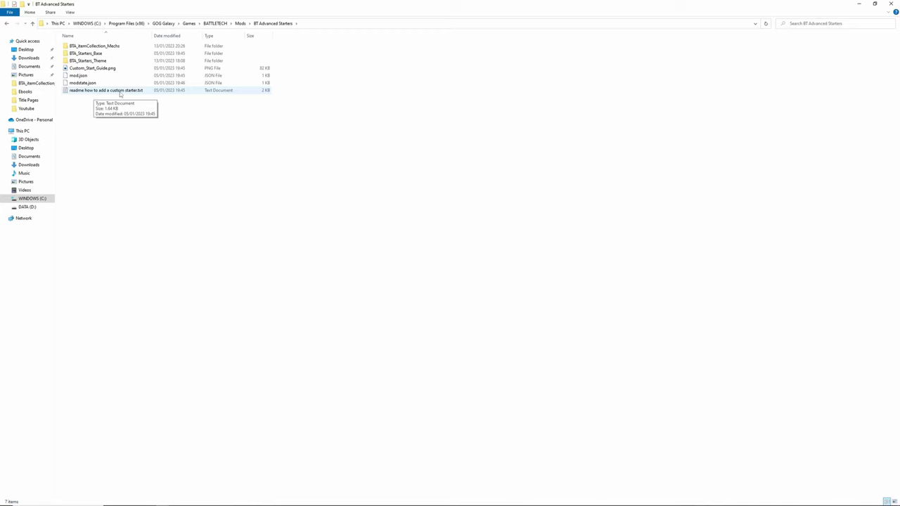
pyautogui.doubleClick(90, 62)
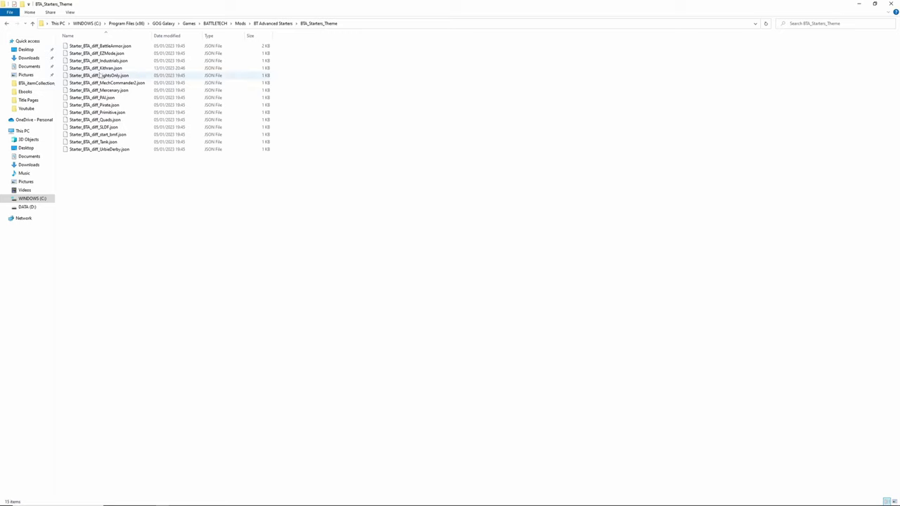
pyautogui.click(169, 67)
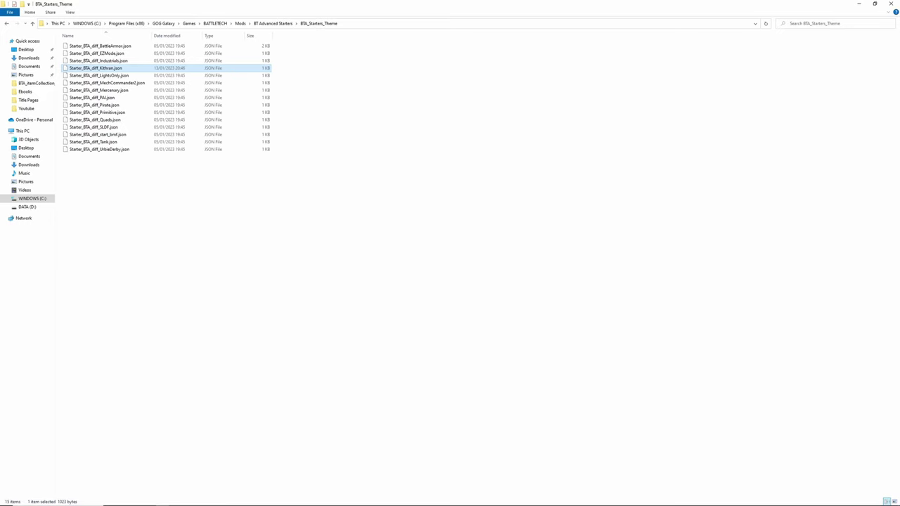
pyautogui.press('Return')
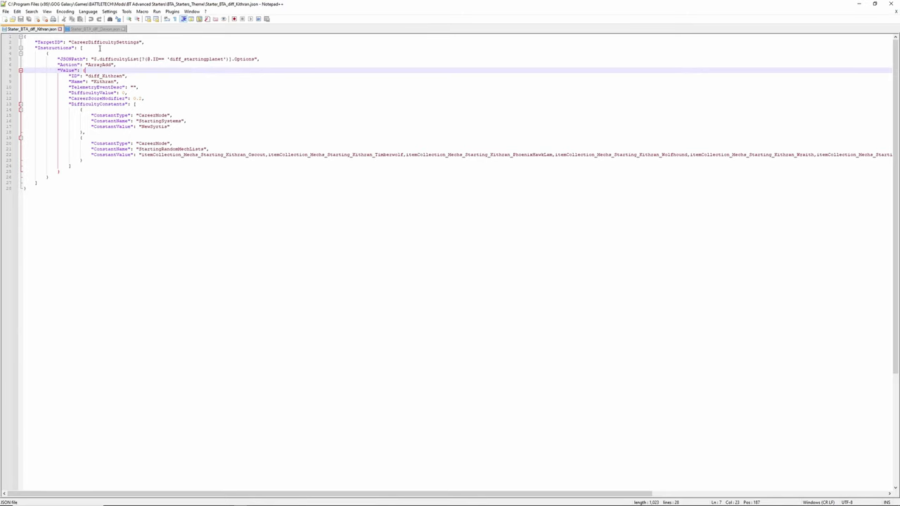
# - Glance at the Davion file, then inspect the Kithran entry's ID and Name lines
pyautogui.click(88, 28)
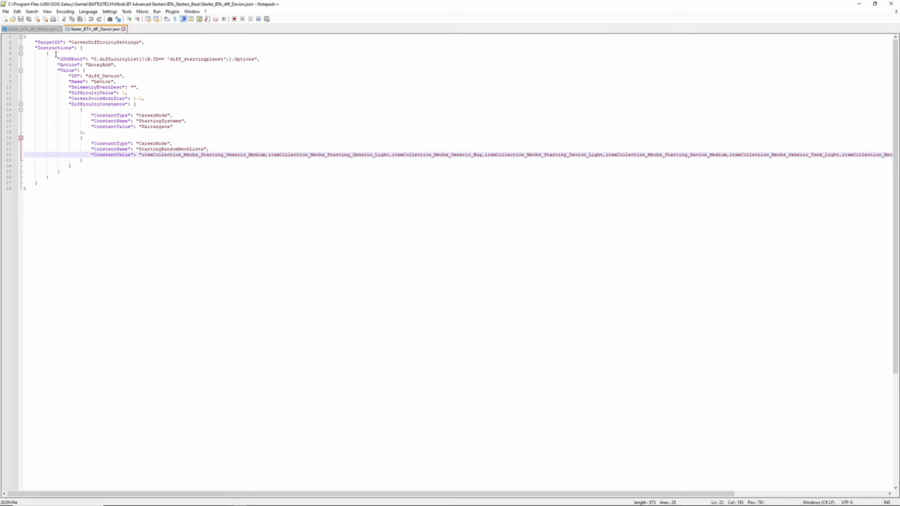
pyautogui.click(32, 29)
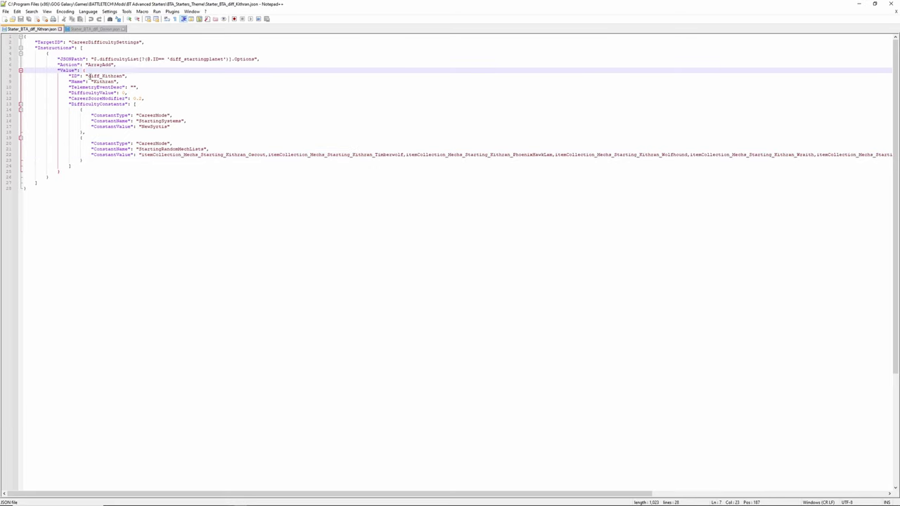
pyautogui.moveTo(48, 76); pyautogui.dragTo(41, 86)
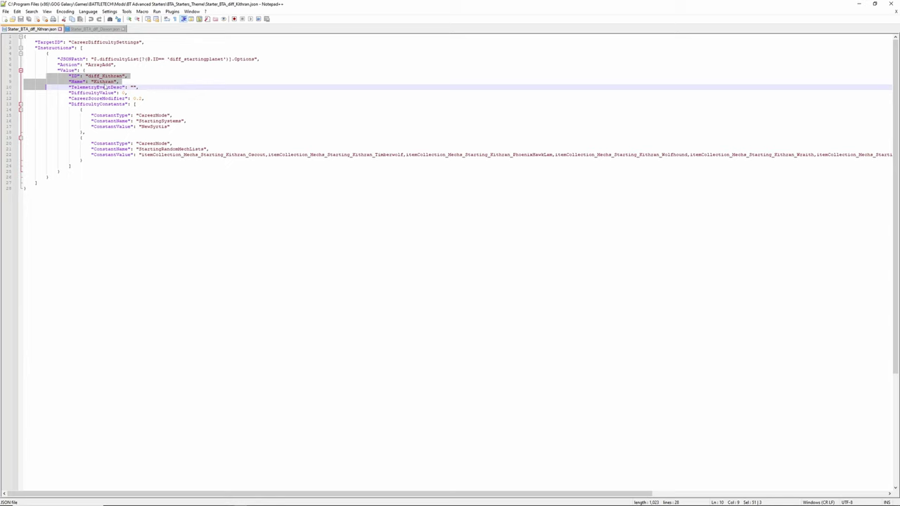
pyautogui.press('Up')
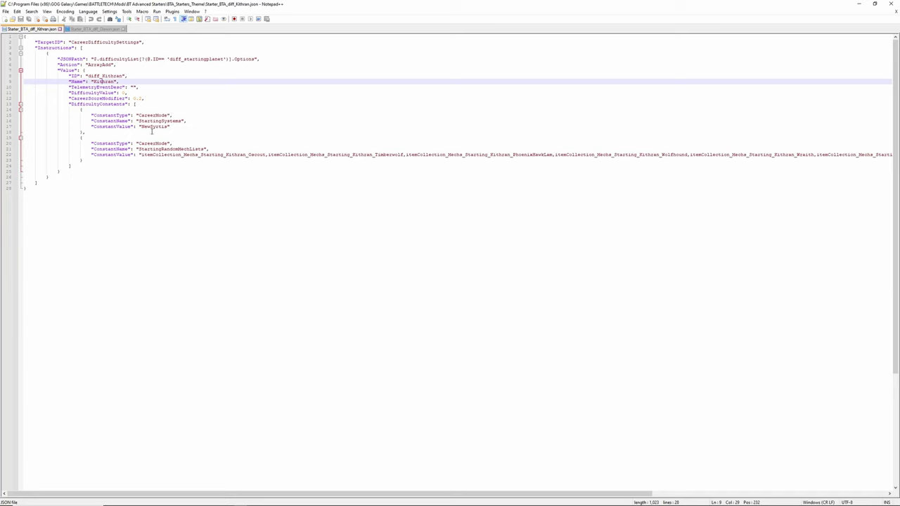
# - Inspect the NewSyrtis StartingSystems value, then switch back to the BTA_Starters_Theme folder
pyautogui.moveTo(174, 127); pyautogui.dragTo(130, 126)
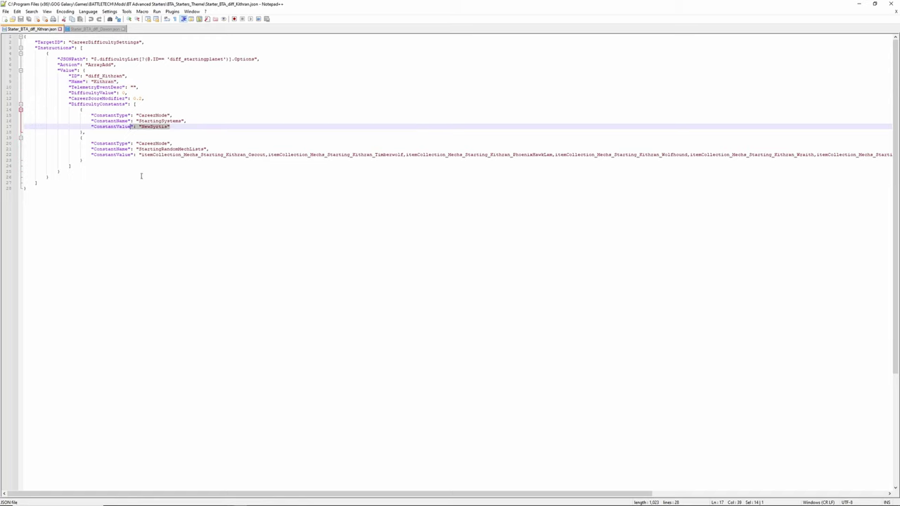
pyautogui.click(151, 129)
pyautogui.hotkey('alt', 'Tab')
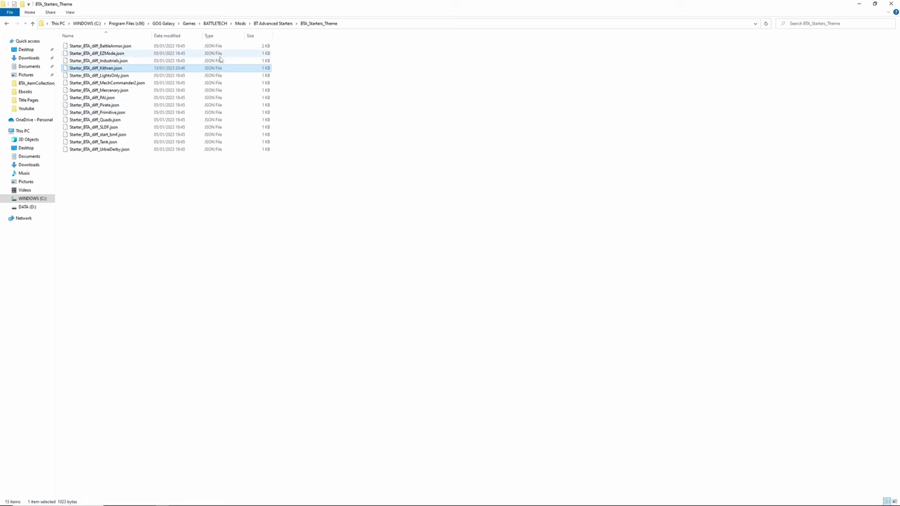
# - Go from Mods into InnerSphereMap\StarSystems and scroll through its 3,420 star-system files
pyautogui.click(239, 23)
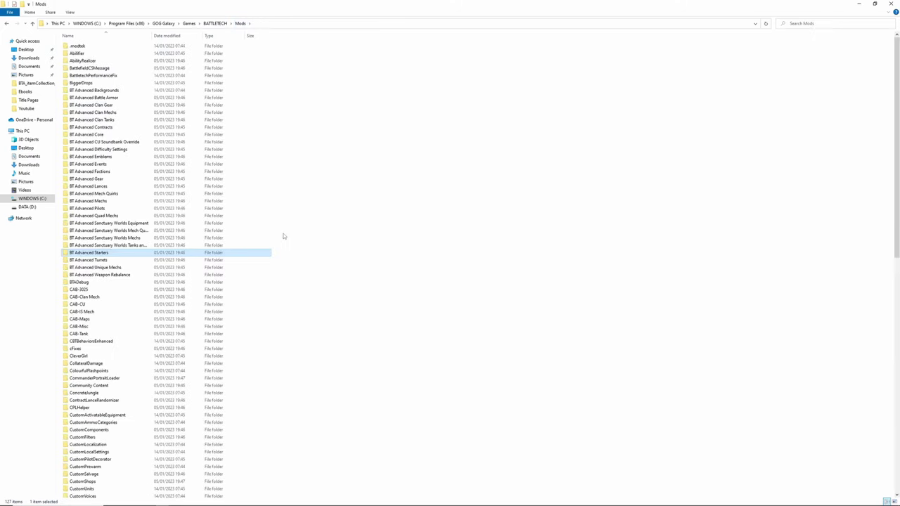
pyautogui.scroll(-10, 127, 267)
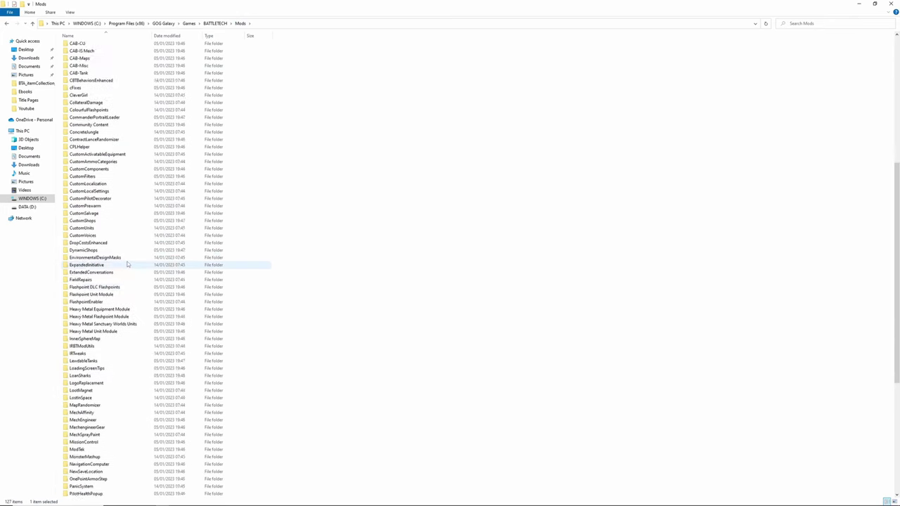
pyautogui.scroll(-1, 127, 264)
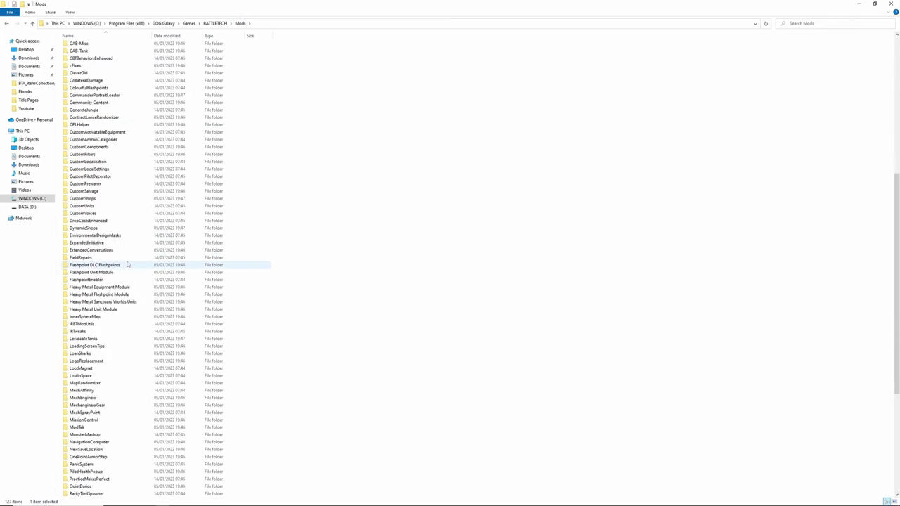
pyautogui.doubleClick(88, 317)
pyautogui.click(81, 55)
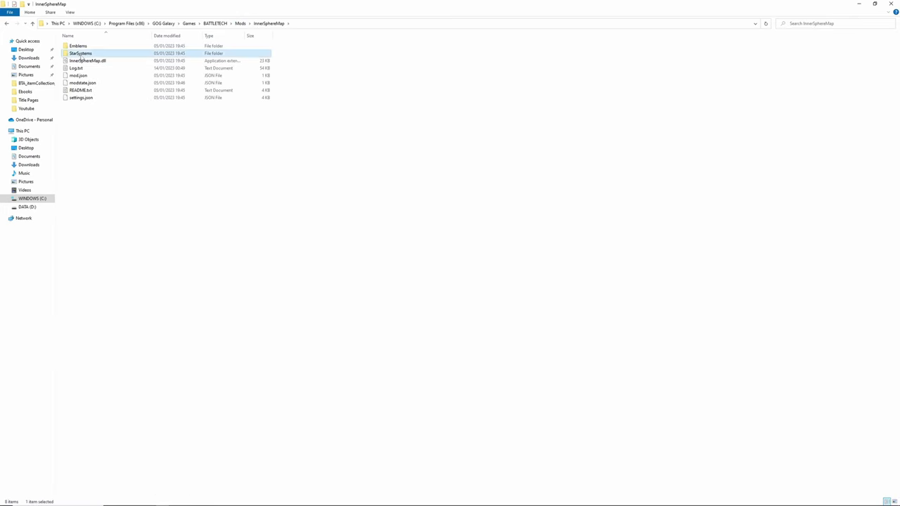
pyautogui.doubleClick(81, 54)
pyautogui.scroll(-3, 197, 344)
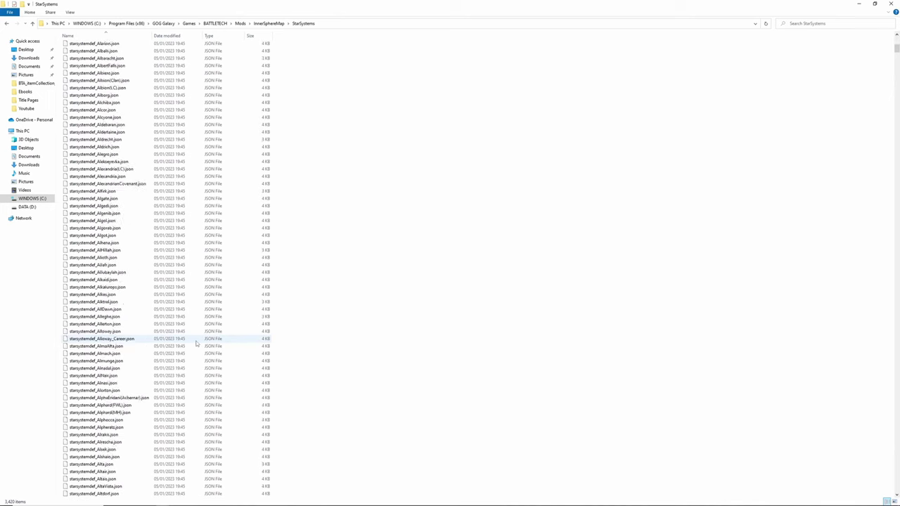
pyautogui.scroll(-20, 197, 343)
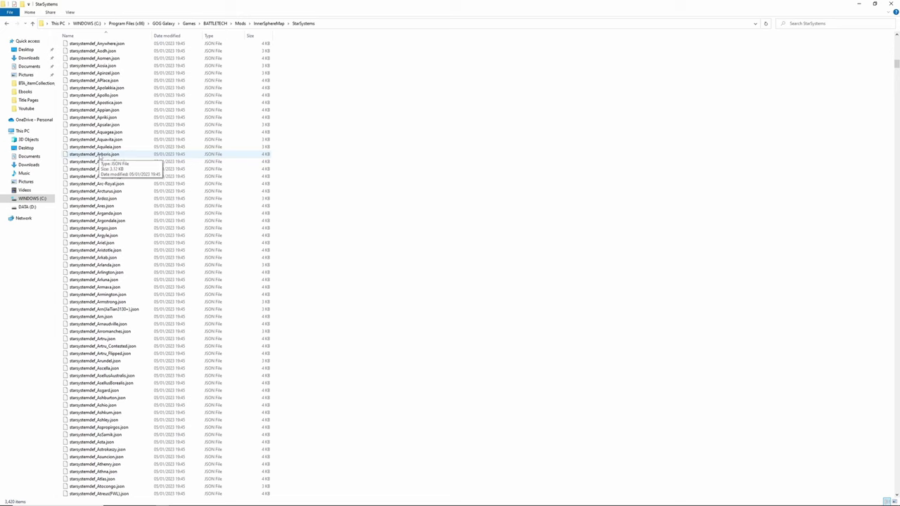
pyautogui.scroll(-20, 169, 356)
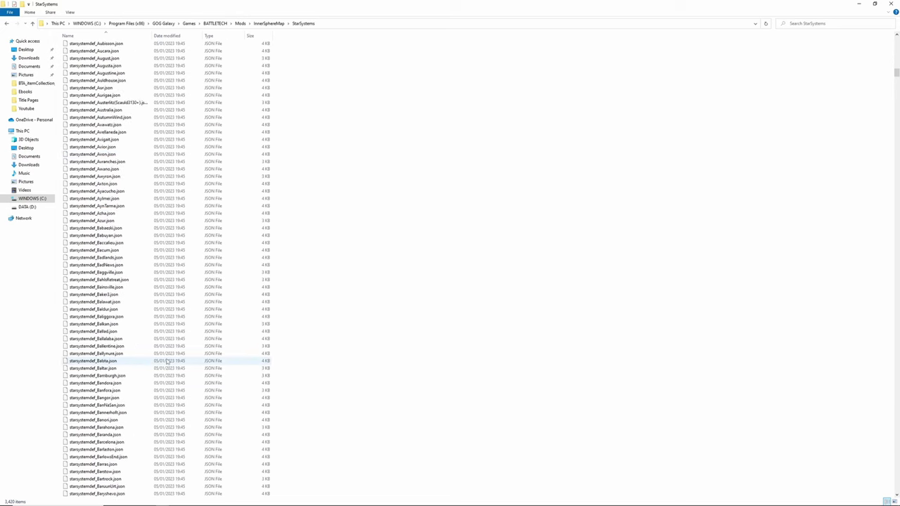
pyautogui.scroll(-19, 157, 361)
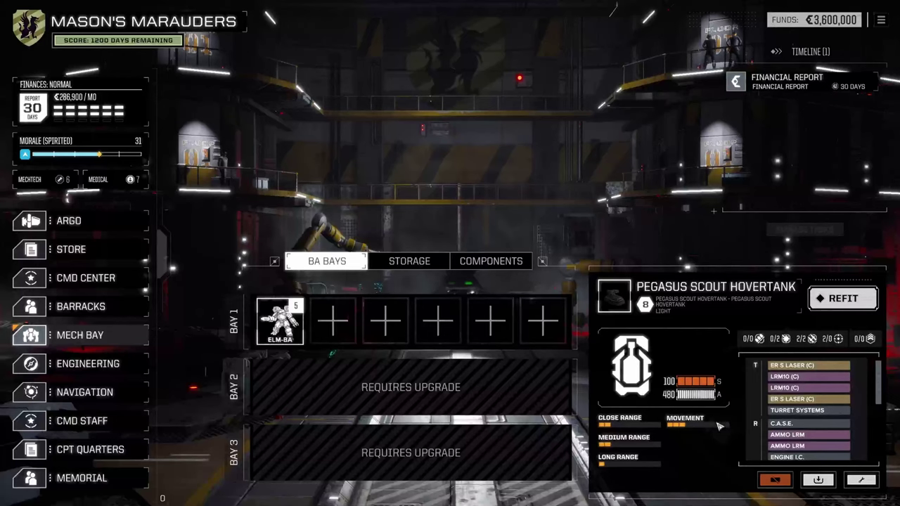
# - Go from the Mech Bay to the Argo's Command Center listing New Syrtis contracts
pyautogui.click(99, 225)
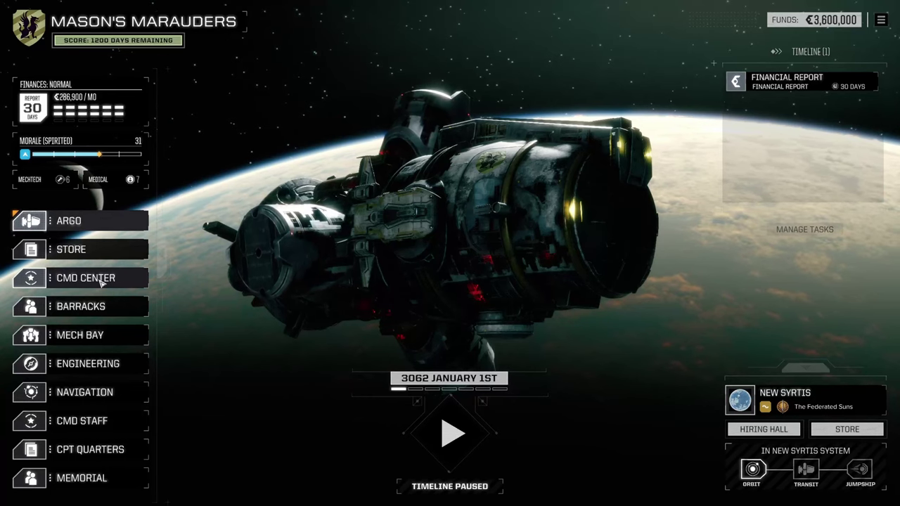
pyautogui.click(102, 280)
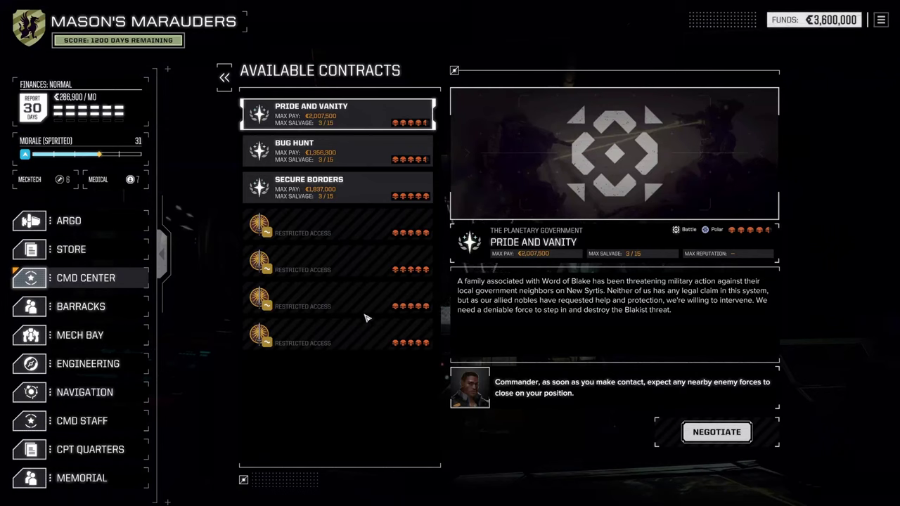
# - Inspect the restricted contracts and difficulty ratings, then return to the StarSystems folder
pyautogui.moveTo(358, 306)
pyautogui.moveTo(271, 236)
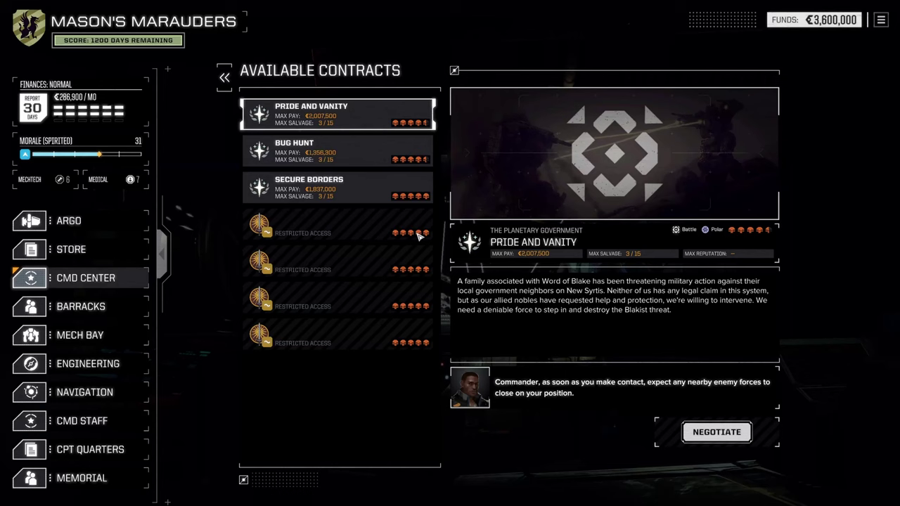
pyautogui.moveTo(420, 237)
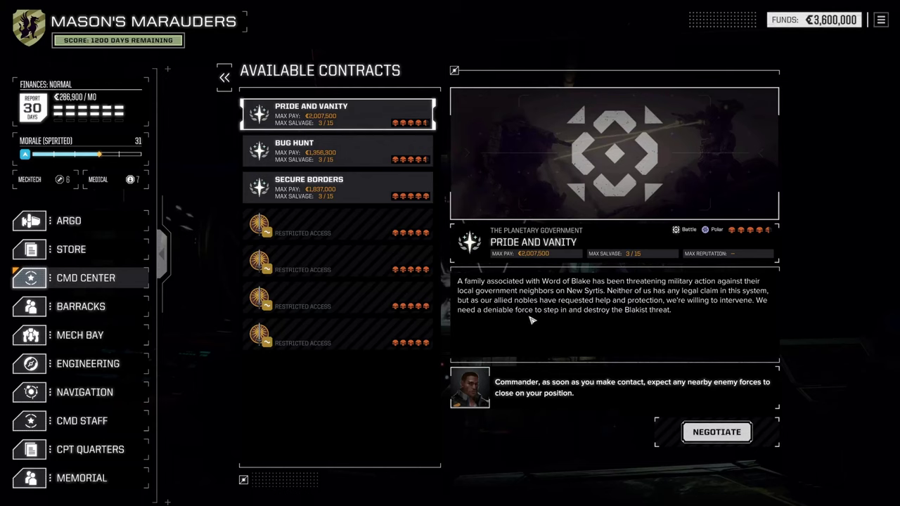
pyautogui.hotkey('alt', 'Tab')
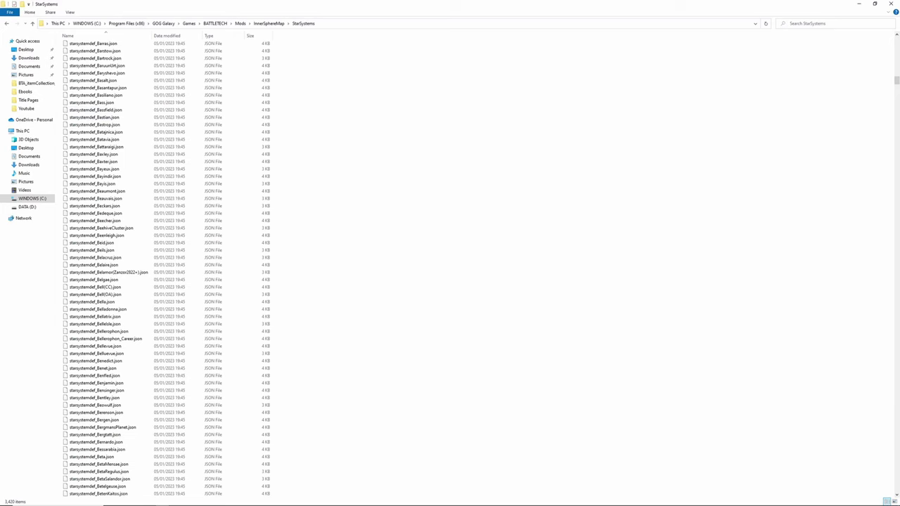
# - Switch back to Starter_BTA_diff_Kithran.json in Notepad++
pyautogui.hotkey('alt', 'Tab')
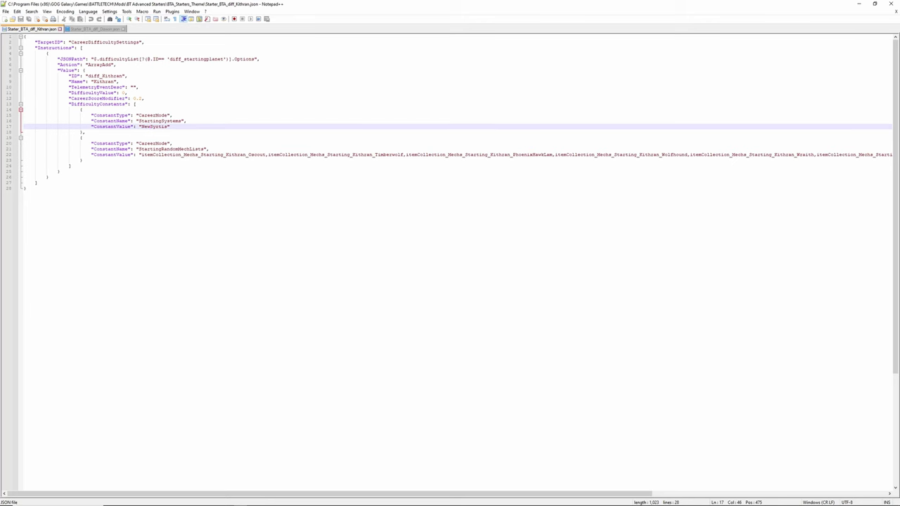
# - Go from Mods into BT Advanced Starters > BTA_itemCollection_Mechs and bring up actions for the Blakist_Light CSV
pyautogui.hotkey('alt', 'Tab')
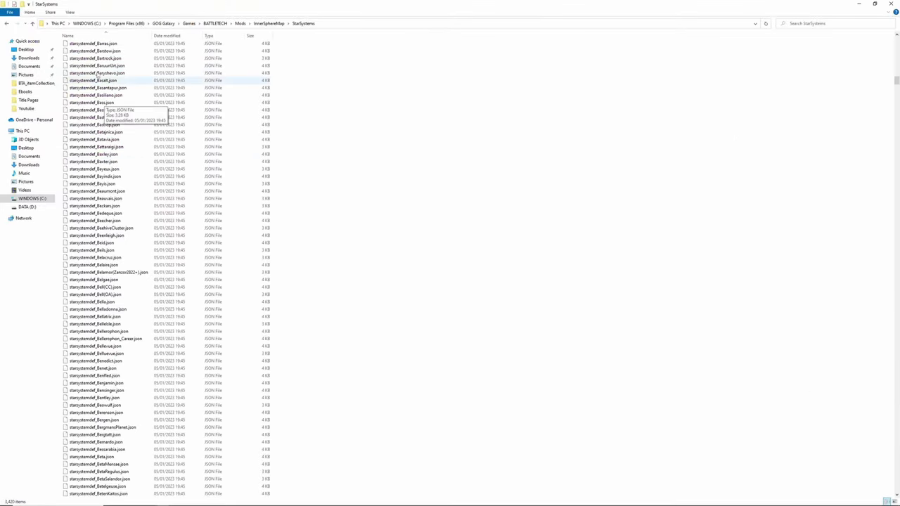
pyautogui.click(240, 23)
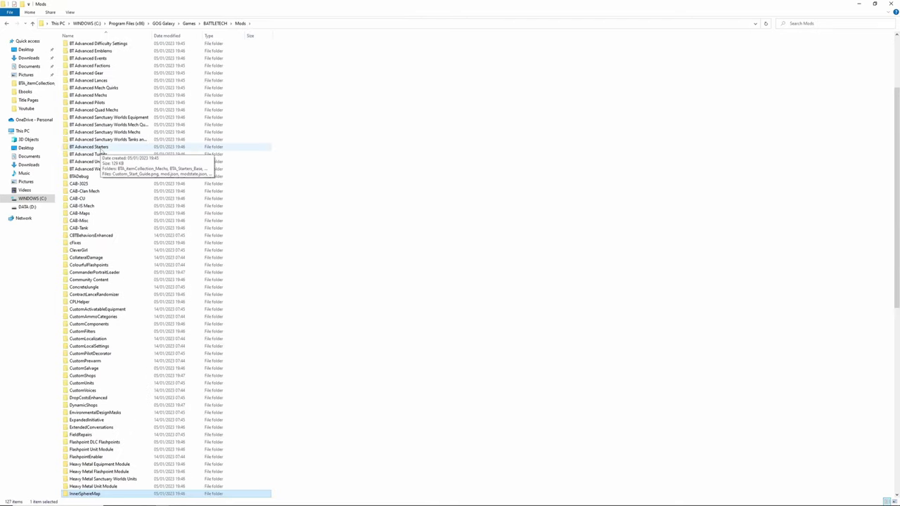
pyautogui.doubleClick(102, 148)
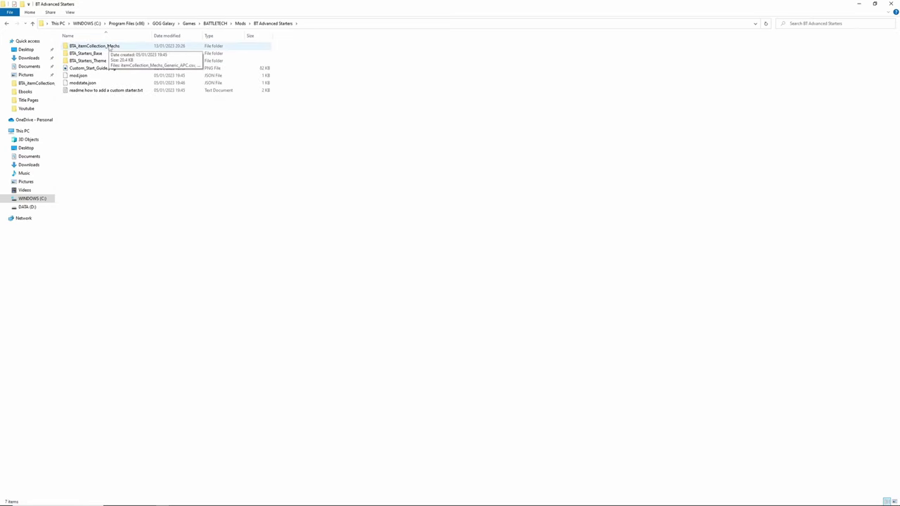
pyautogui.doubleClick(109, 47)
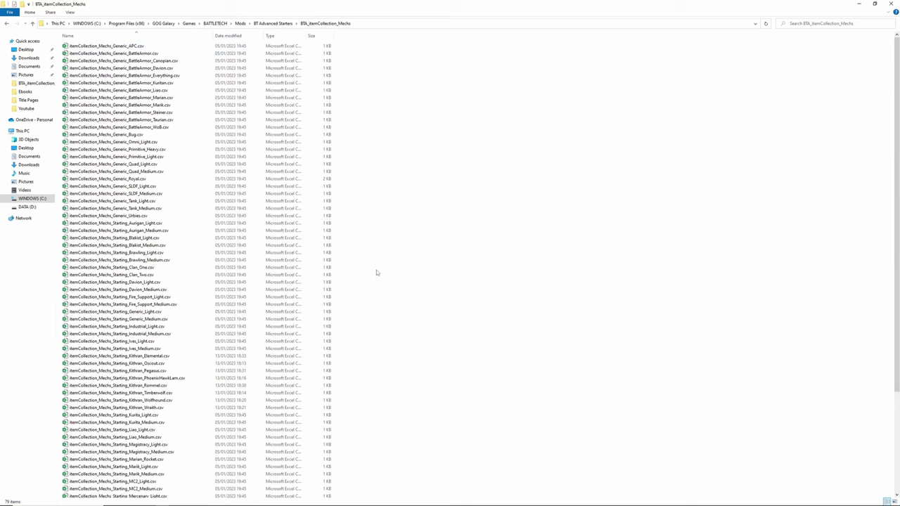
pyautogui.scroll(-6, 167, 243)
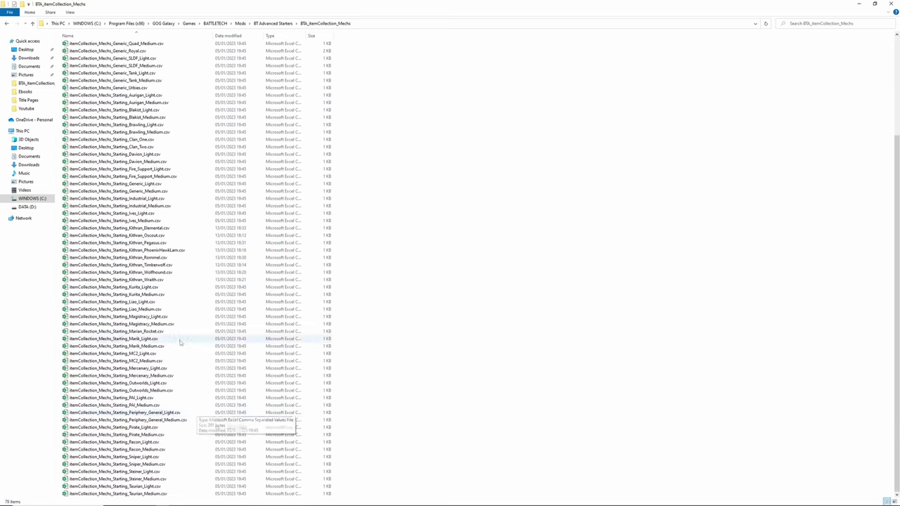
pyautogui.scroll(6, 182, 345)
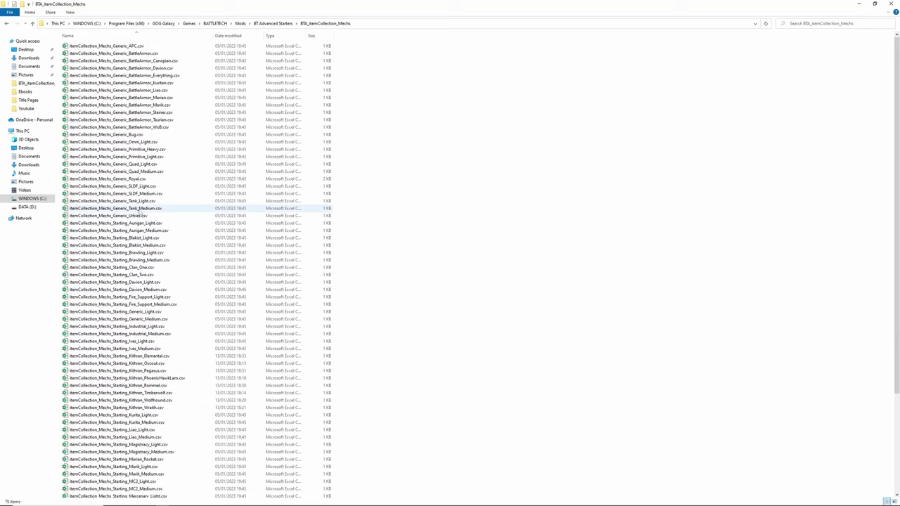
pyautogui.rightClick(131, 240)
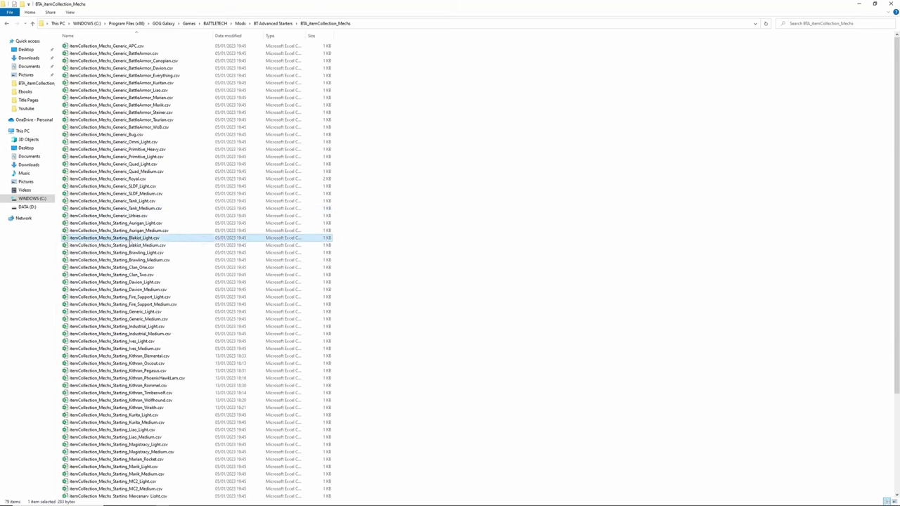
# - Open the Blakist Light list in Notepad++, inspect the HSR-400-D, BTN-3L and Thorn entries, then close it
pyautogui.click(169, 284)
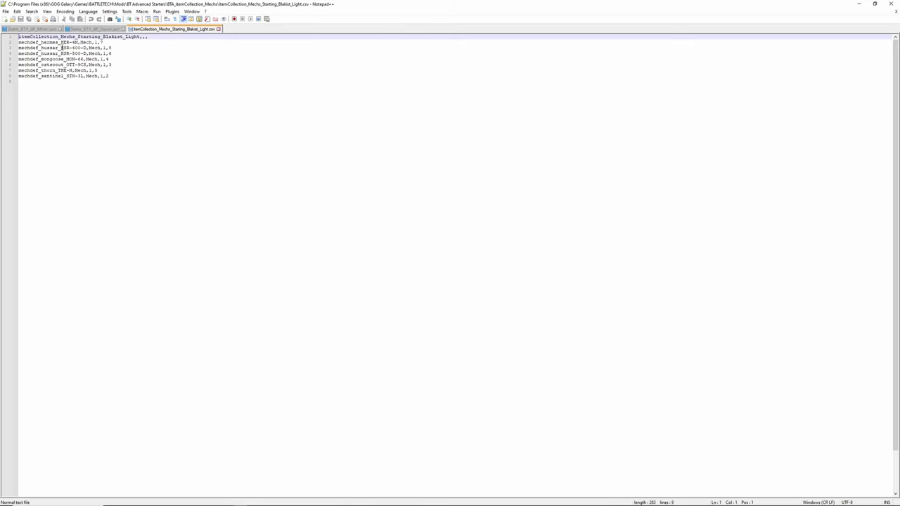
pyautogui.moveTo(62, 48); pyautogui.dragTo(88, 48)
pyautogui.click(113, 48)
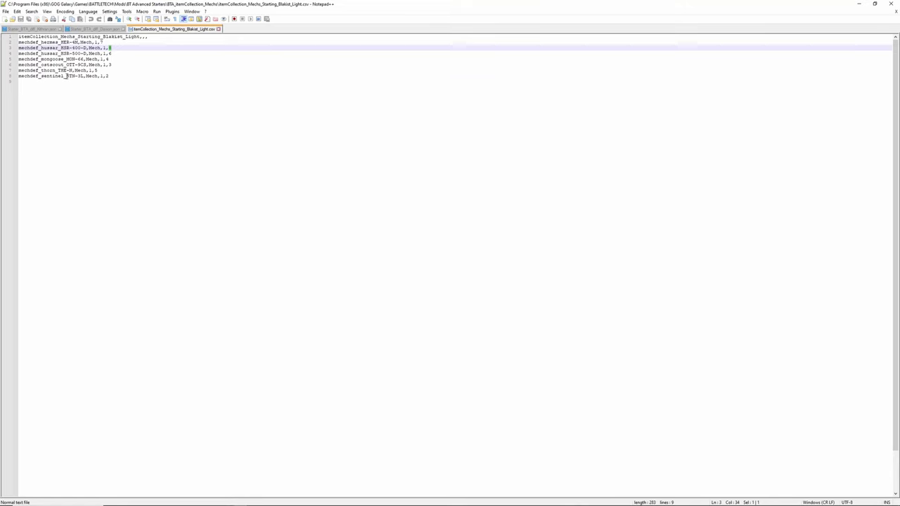
pyautogui.moveTo(67, 76); pyautogui.dragTo(85, 76)
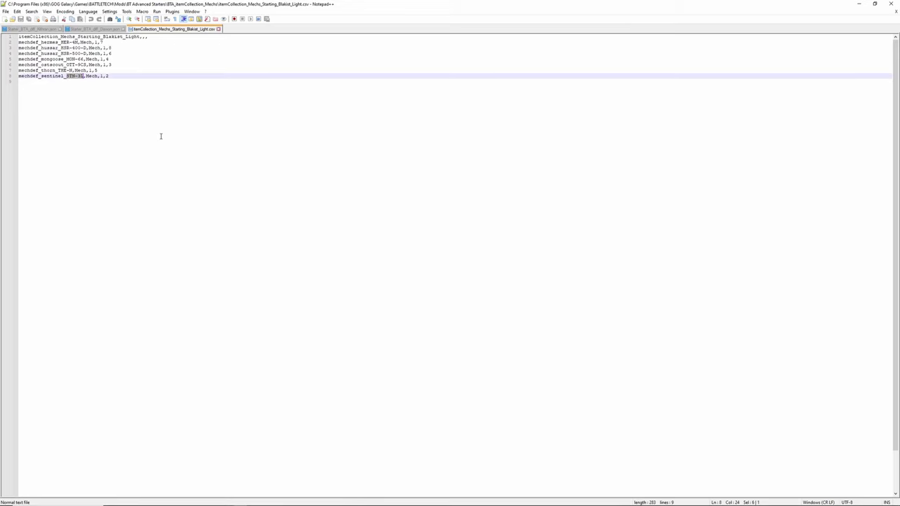
pyautogui.doubleClick(96, 71)
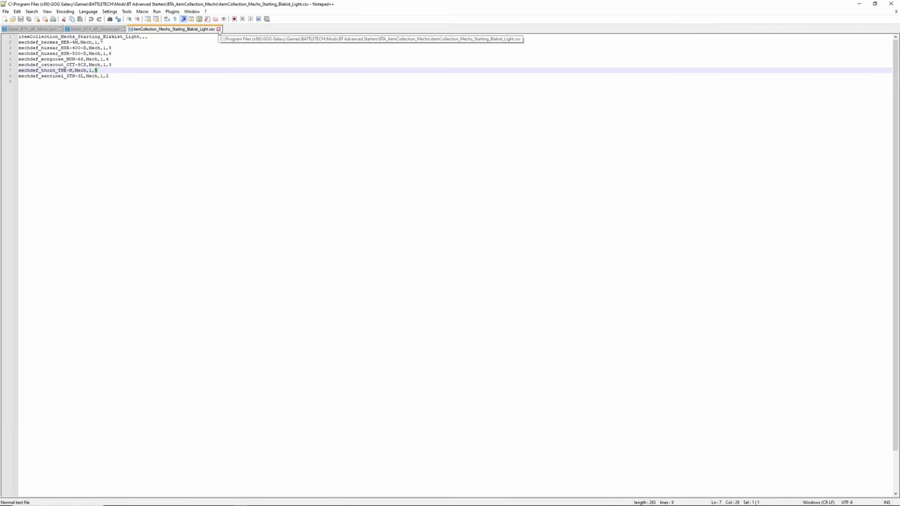
pyautogui.click(218, 29)
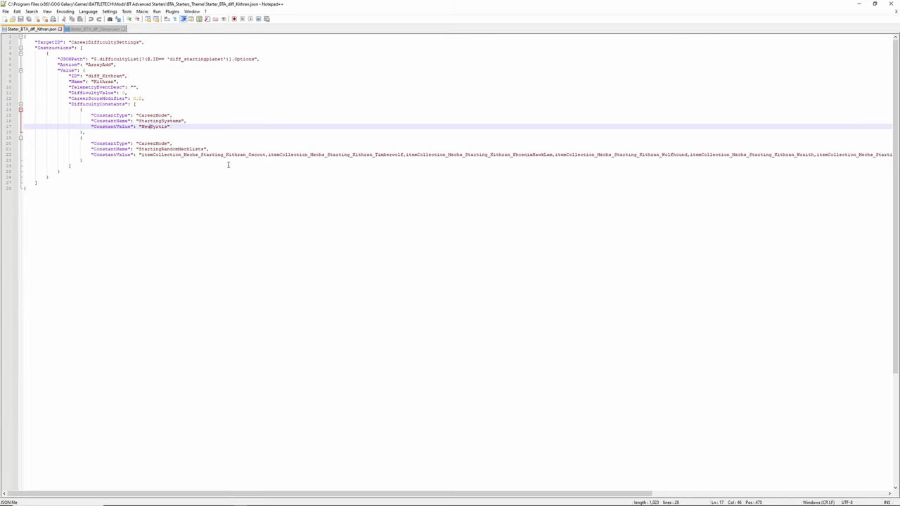
pyautogui.click(85, 31)
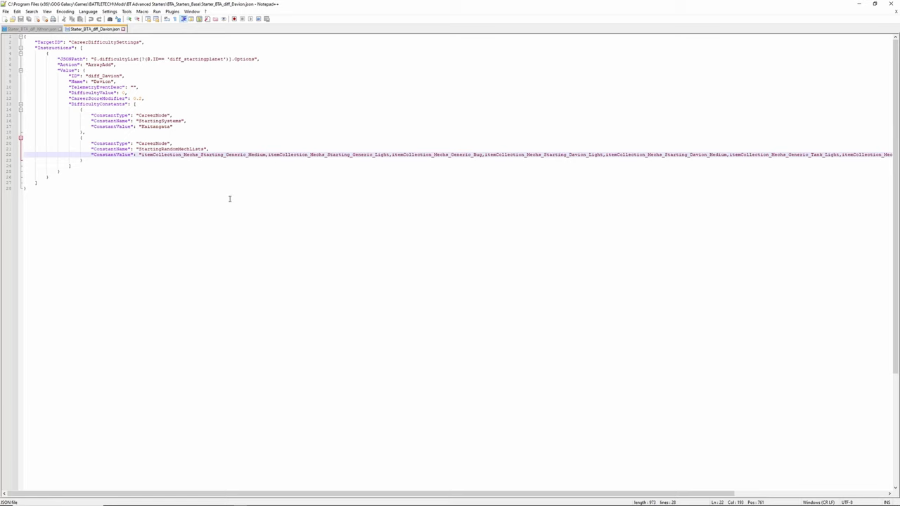
pyautogui.click(30, 30)
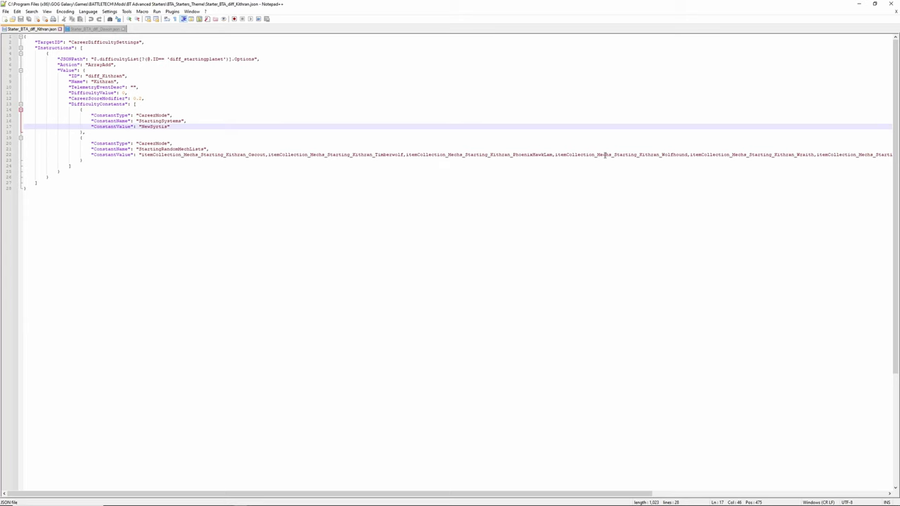
# - Open the Kithran PhoenixHawkLam mech list with Notepad++, review it and close it
pyautogui.hotkey('alt', 'Tab')
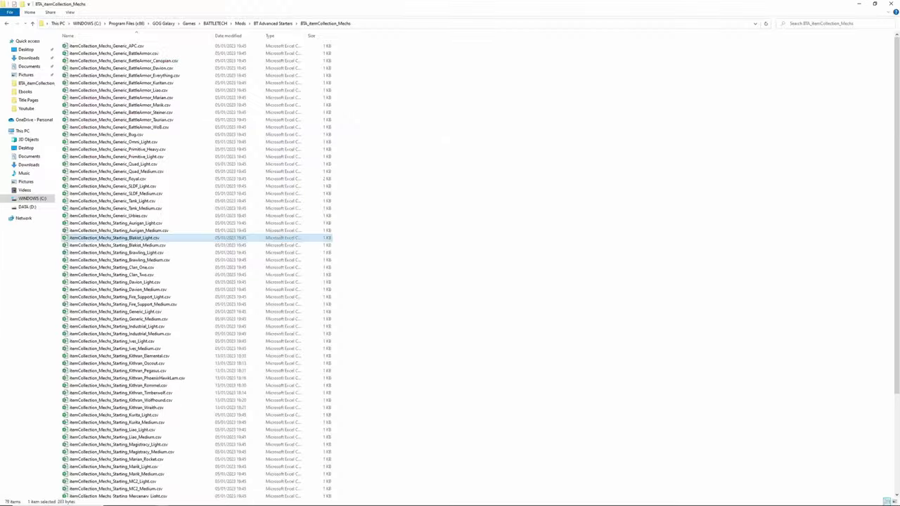
pyautogui.scroll(-6, 216, 301)
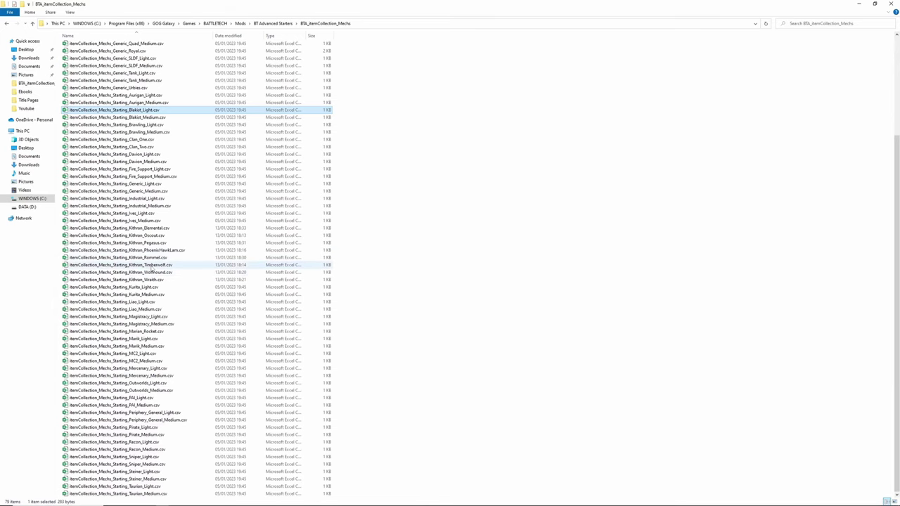
pyautogui.rightClick(159, 250)
pyautogui.click(204, 292)
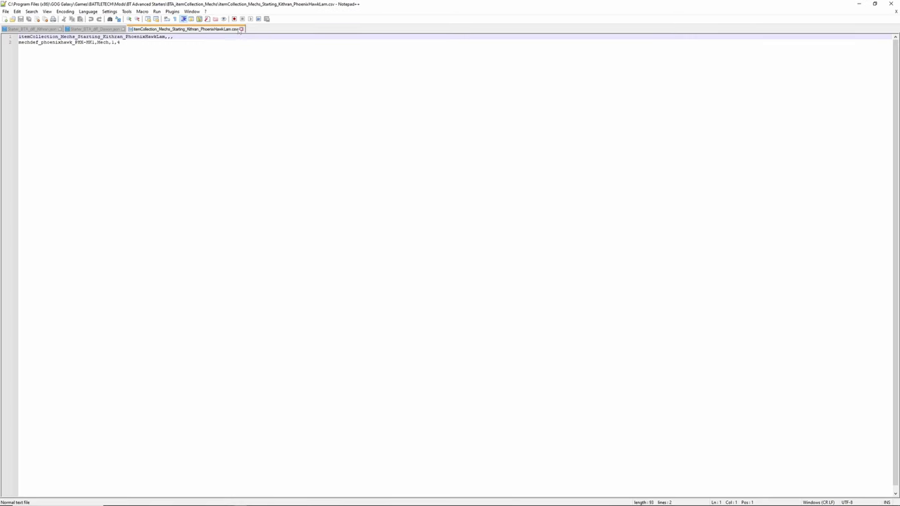
pyautogui.click(241, 29)
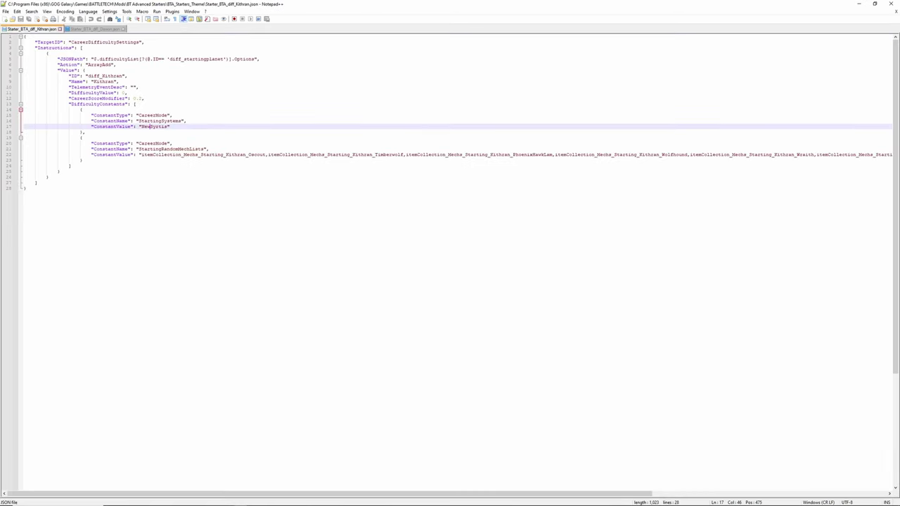
# - Open the Kithran Wolfhound mech list with Notepad++, review it, close it and return to Explorer
pyautogui.hotkey('alt', 'Tab')
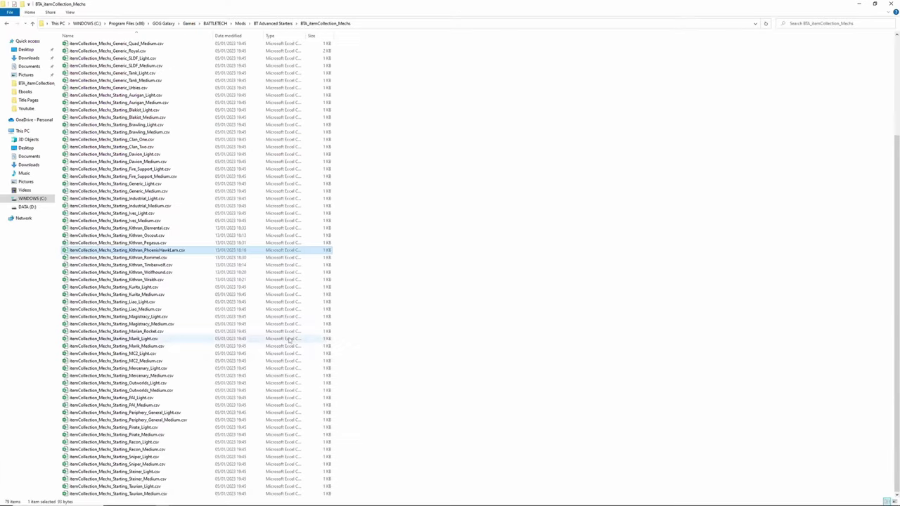
pyautogui.rightClick(161, 274)
pyautogui.click(183, 318)
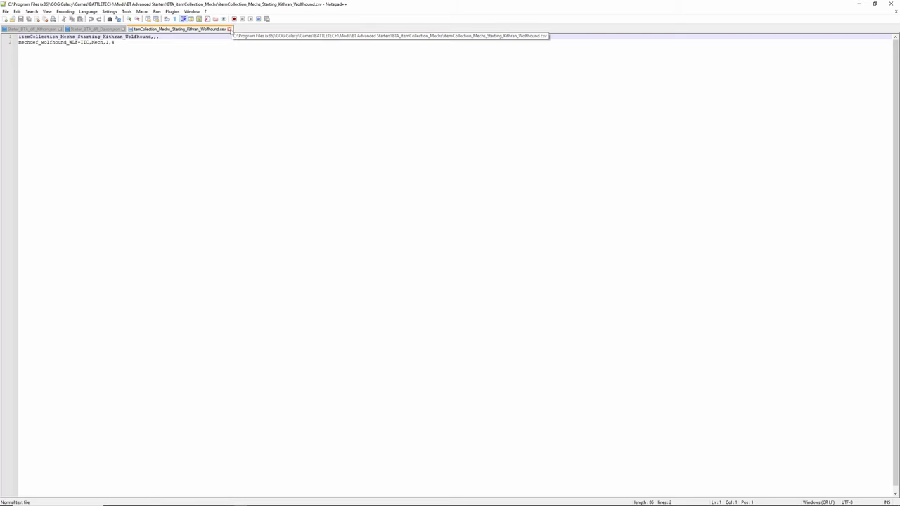
pyautogui.click(230, 29)
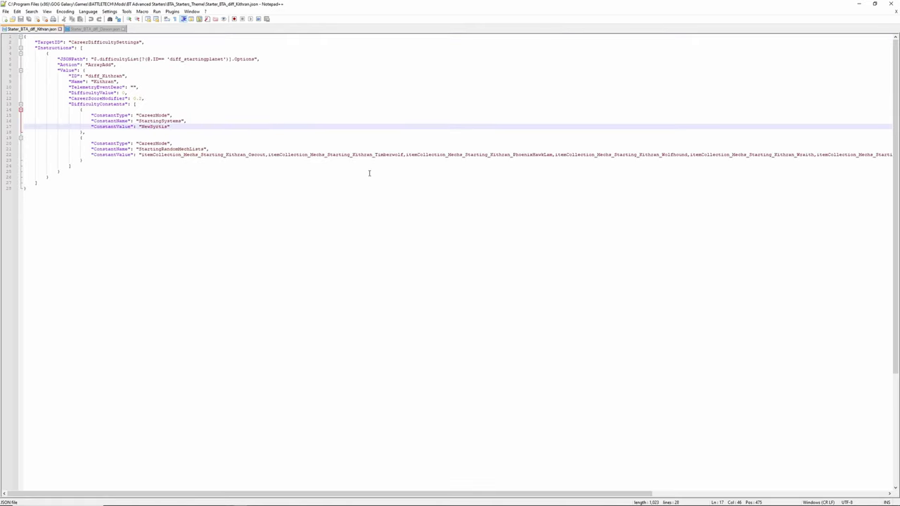
pyautogui.hotkey('alt', 'Tab')
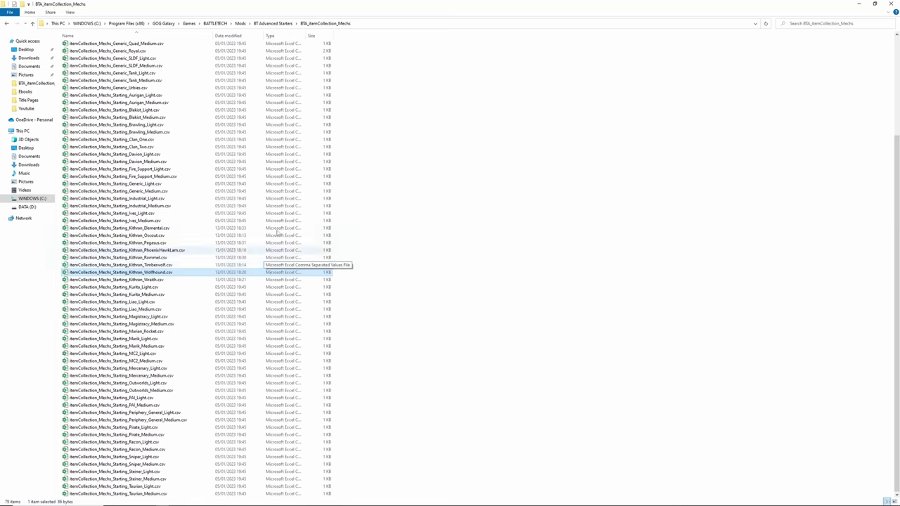
# - Browse the mech definition files in BT Advanced Clan Mechs > mech
pyautogui.click(241, 23)
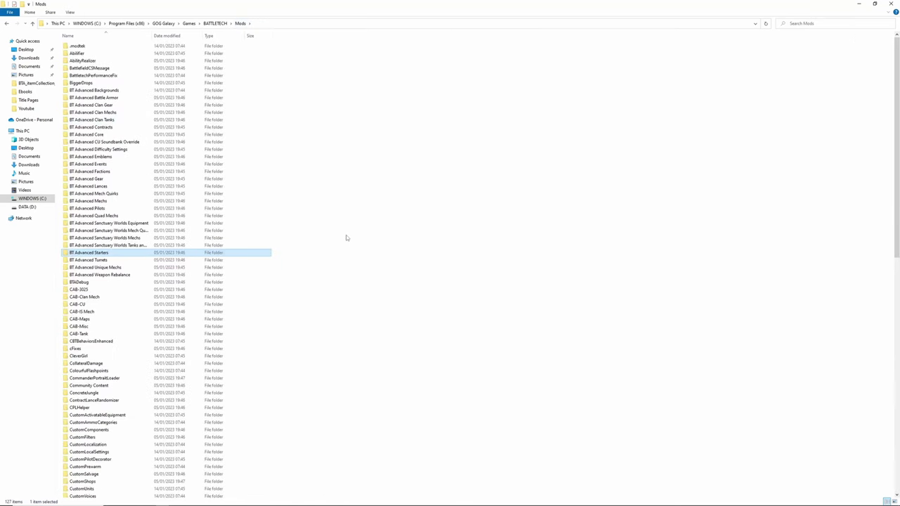
pyautogui.click(115, 113)
pyautogui.doubleClick(109, 114)
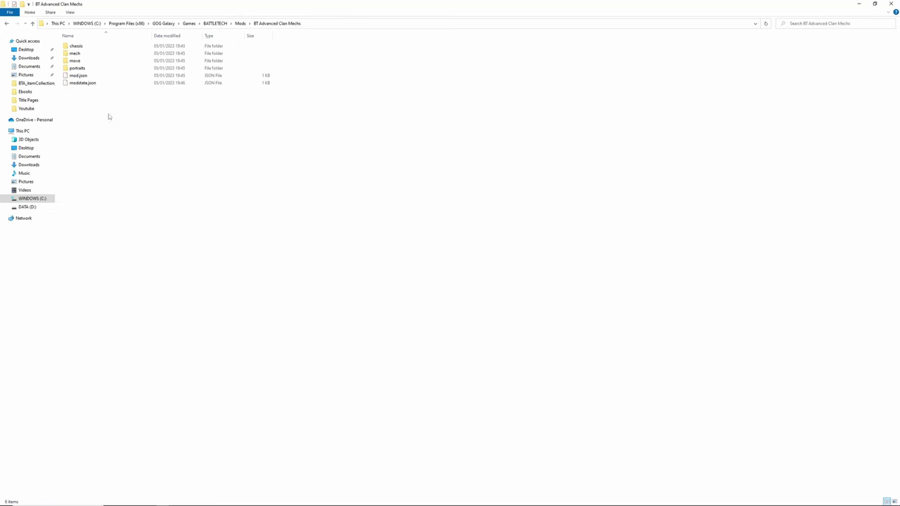
pyautogui.doubleClick(75, 53)
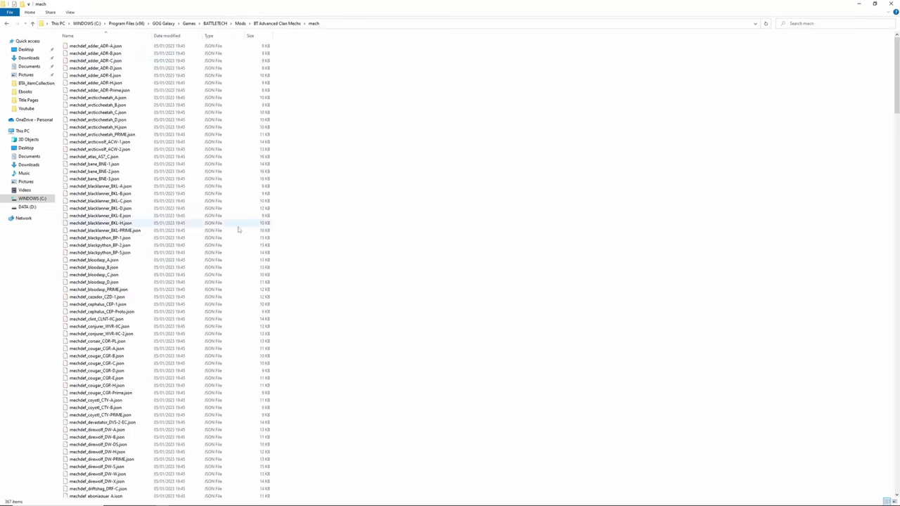
pyautogui.scroll(-20, 137, 339)
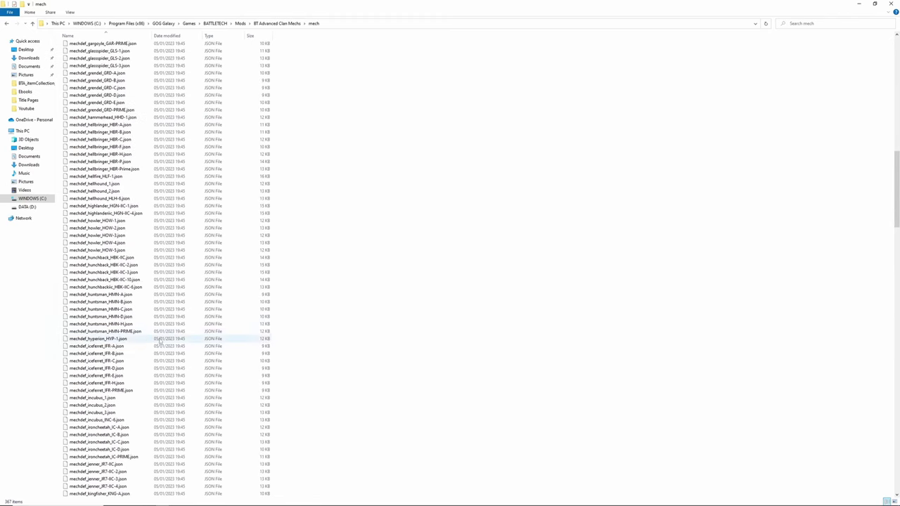
pyautogui.scroll(-8, 154, 332)
pyautogui.scroll(-14, 134, 354)
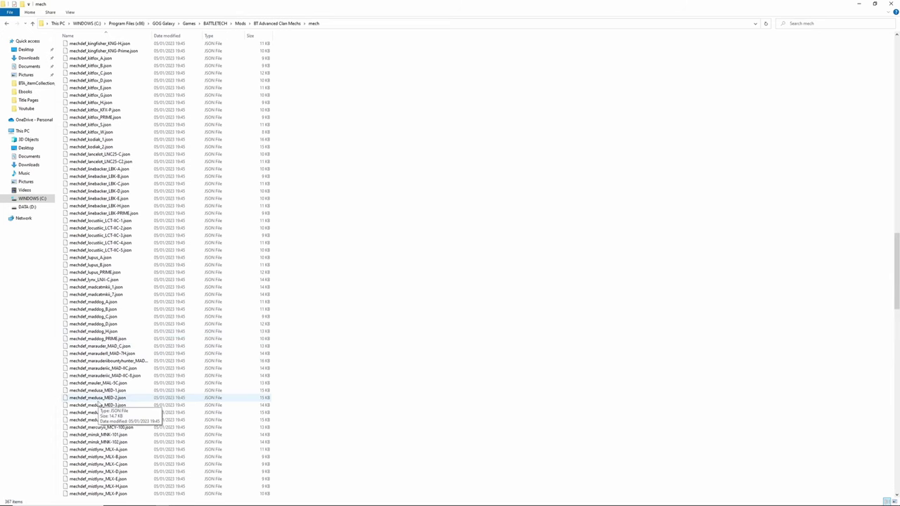
pyautogui.scroll(20, 176, 365)
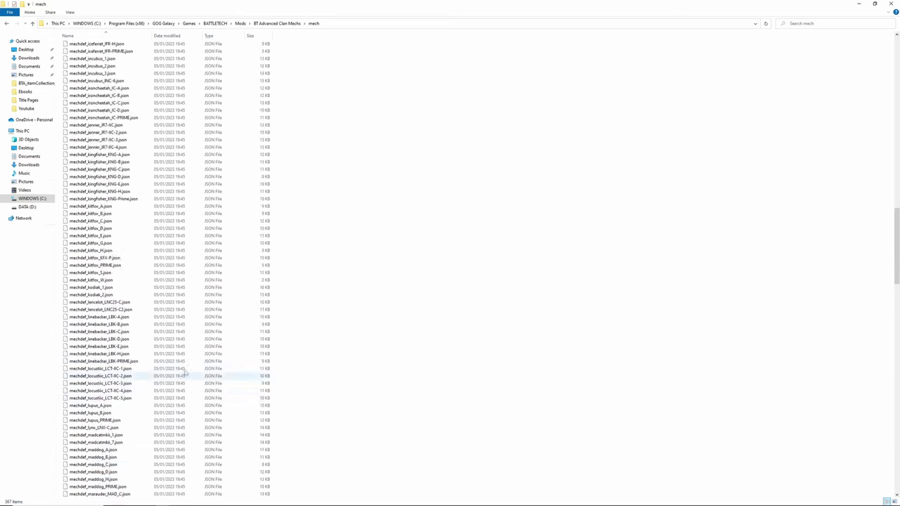
pyautogui.scroll(7, 197, 307)
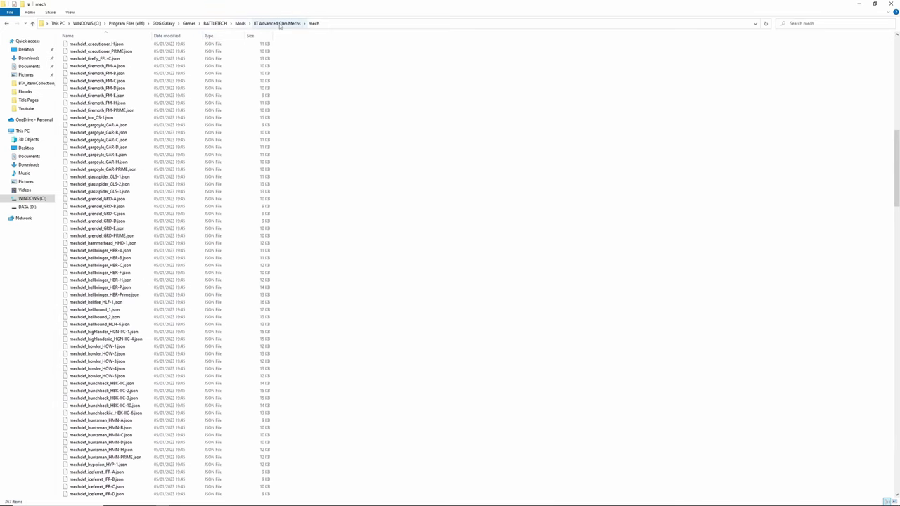
# - Browse the vehicle definitions in BT Advanced Clan Tanks > vehicle, then return to Mods
pyautogui.click(279, 24)
pyautogui.click(242, 24)
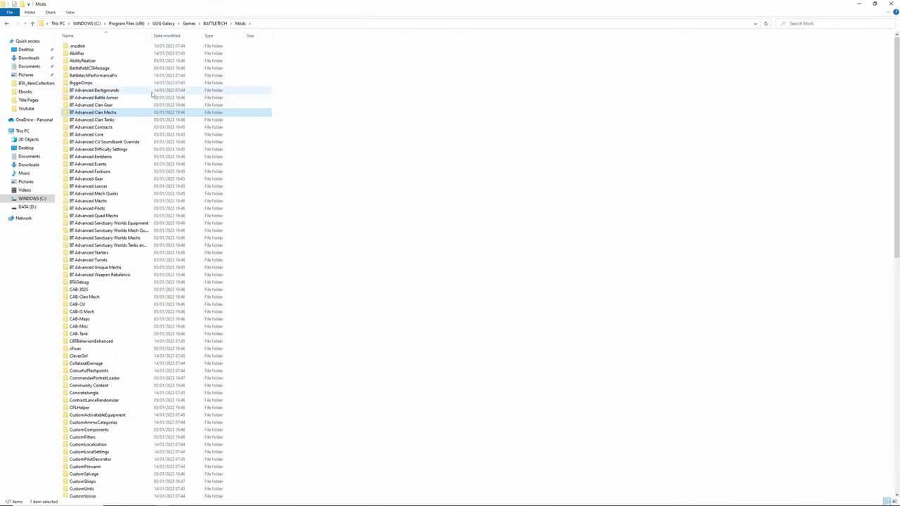
pyautogui.doubleClick(109, 119)
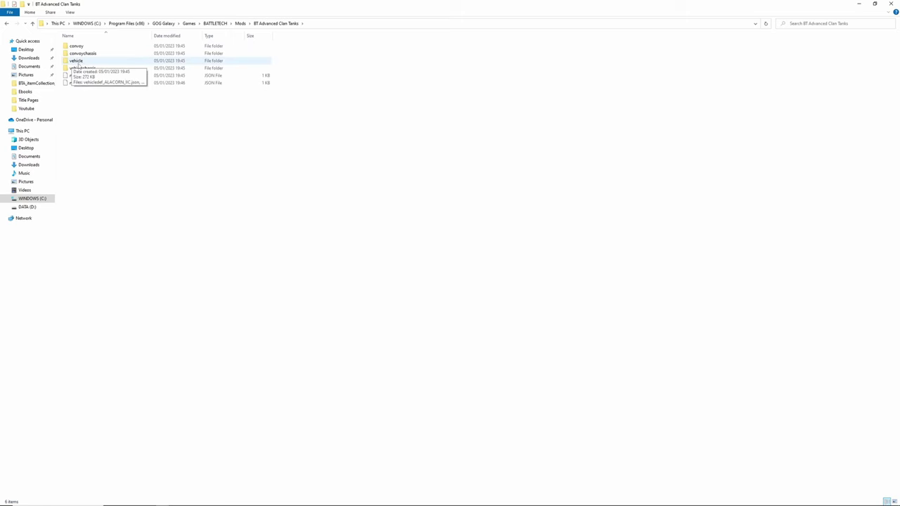
pyautogui.doubleClick(76, 62)
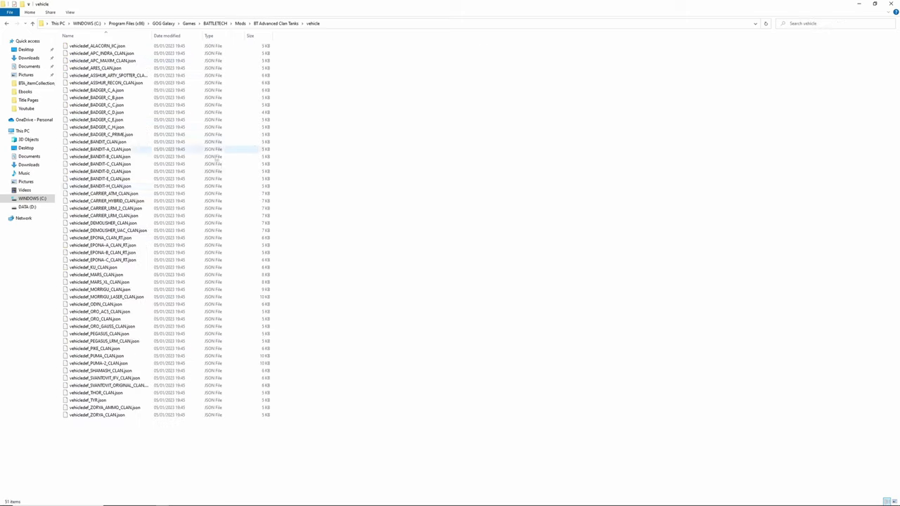
pyautogui.click(238, 24)
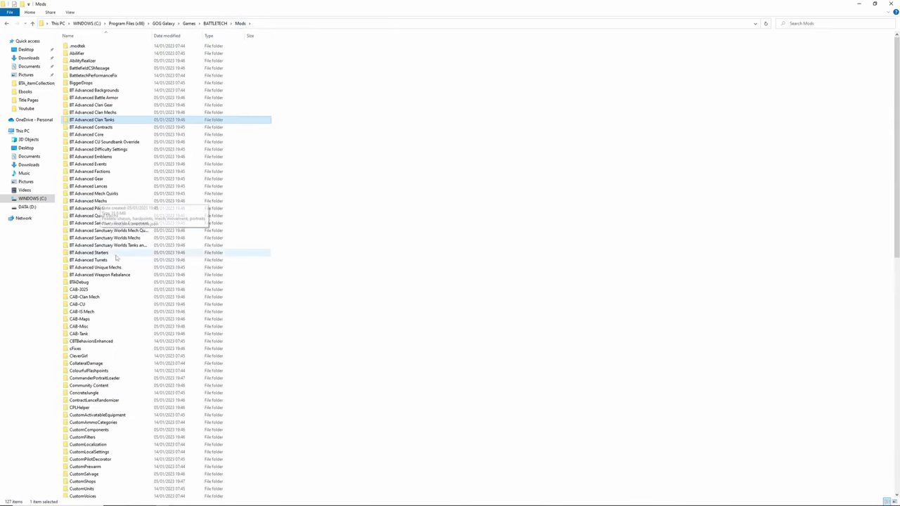
pyautogui.doubleClick(101, 253)
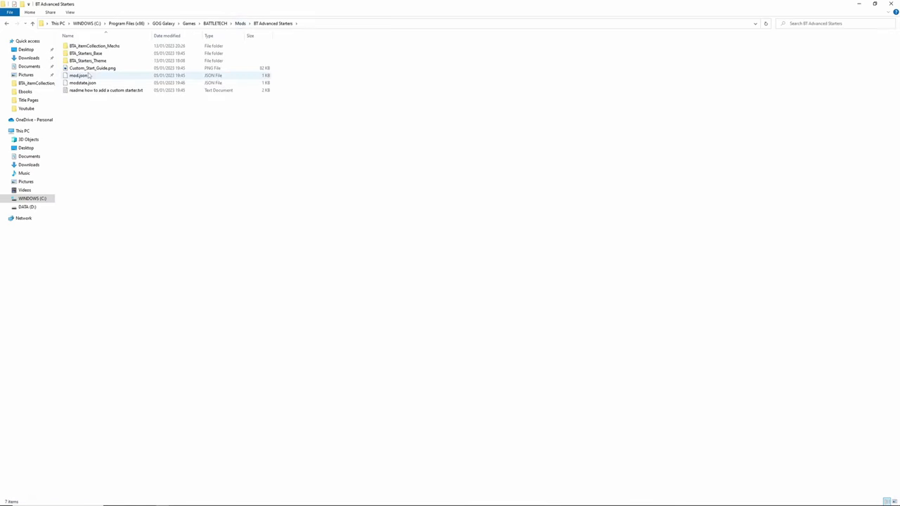
pyautogui.doubleClick(95, 45)
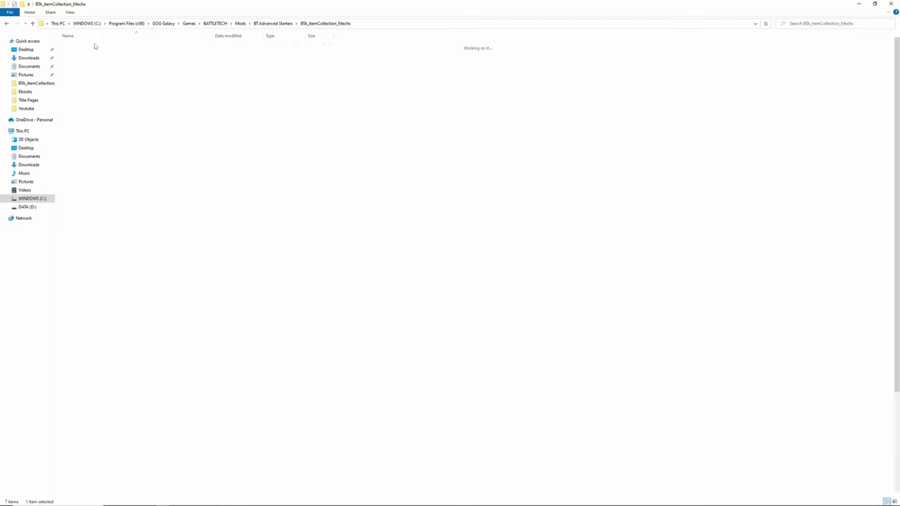
pyautogui.scroll(-6, 143, 322)
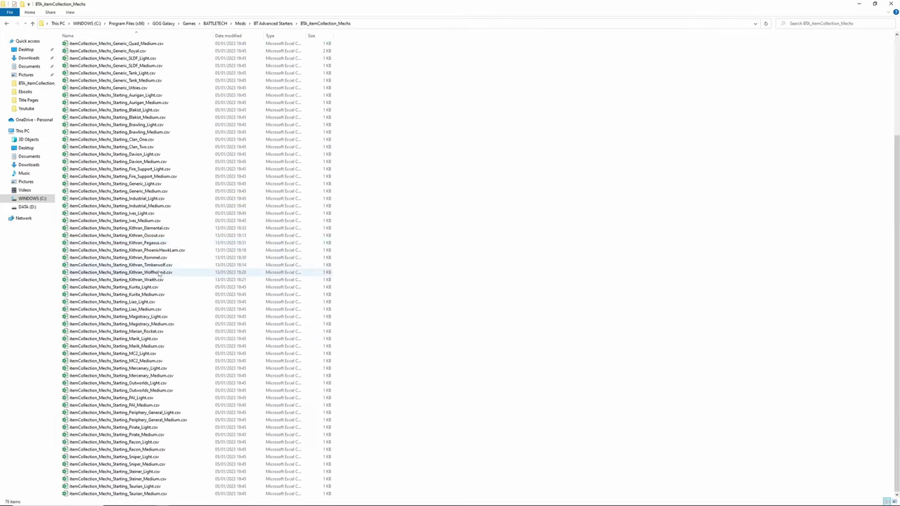
pyautogui.rightClick(155, 244)
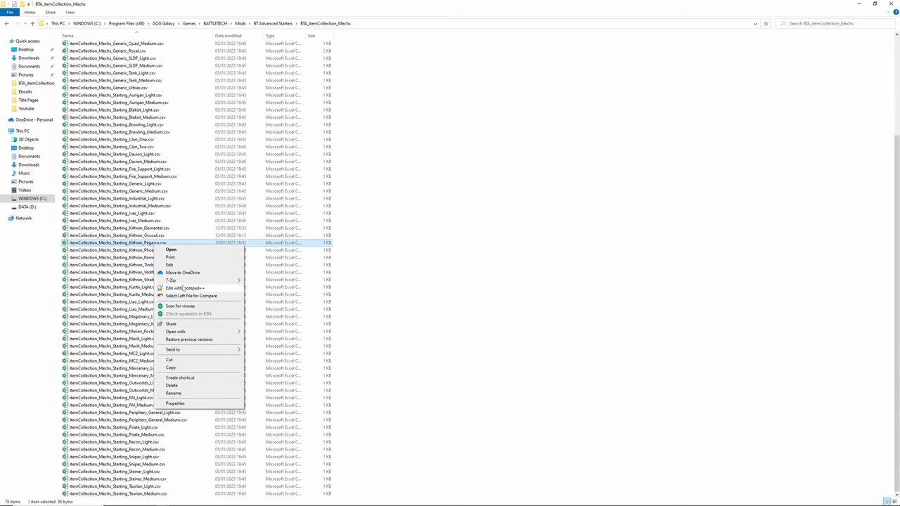
pyautogui.click(183, 289)
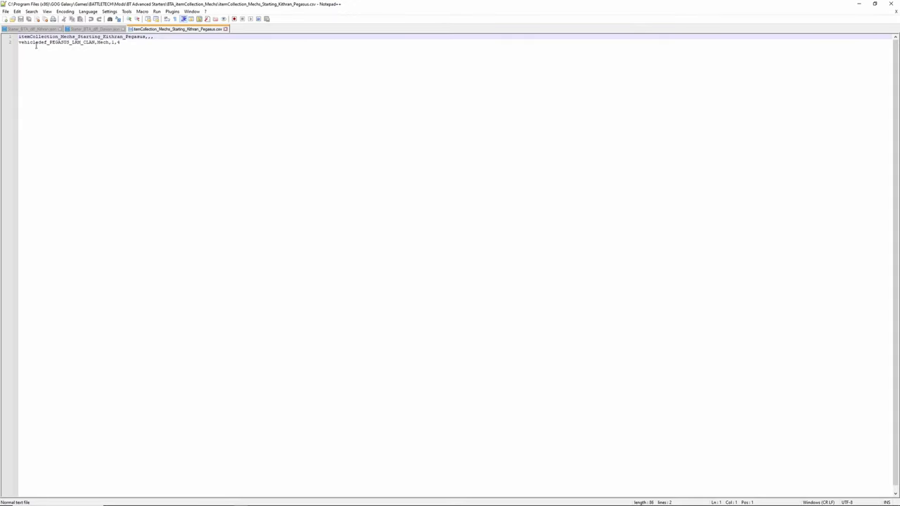
pyautogui.doubleClick(104, 42)
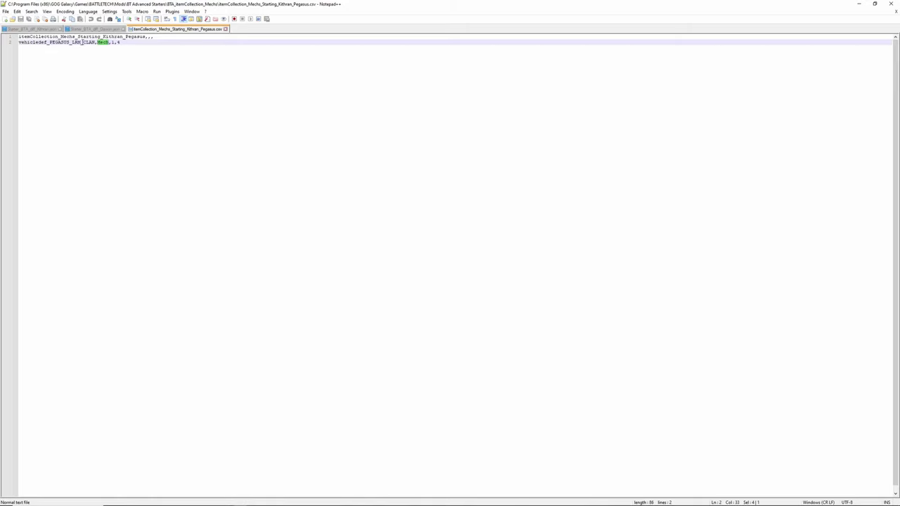
pyautogui.click(104, 43)
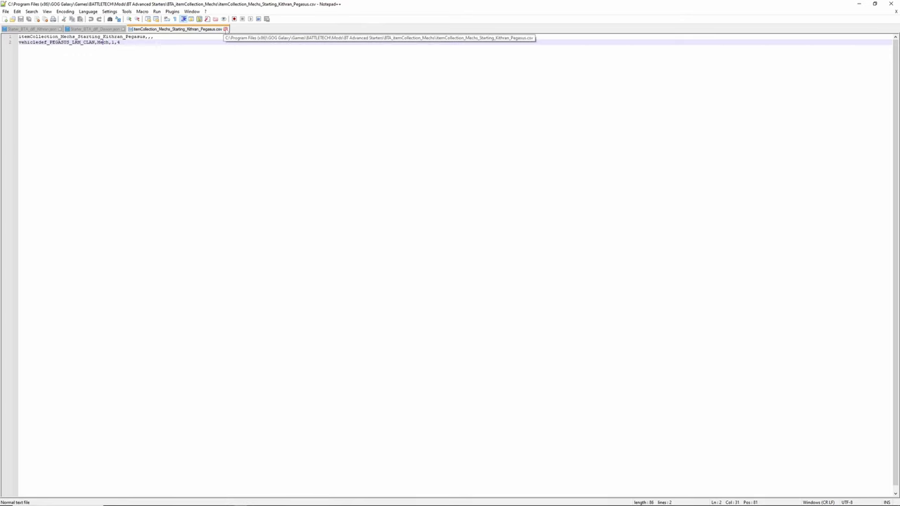
pyautogui.click(226, 29)
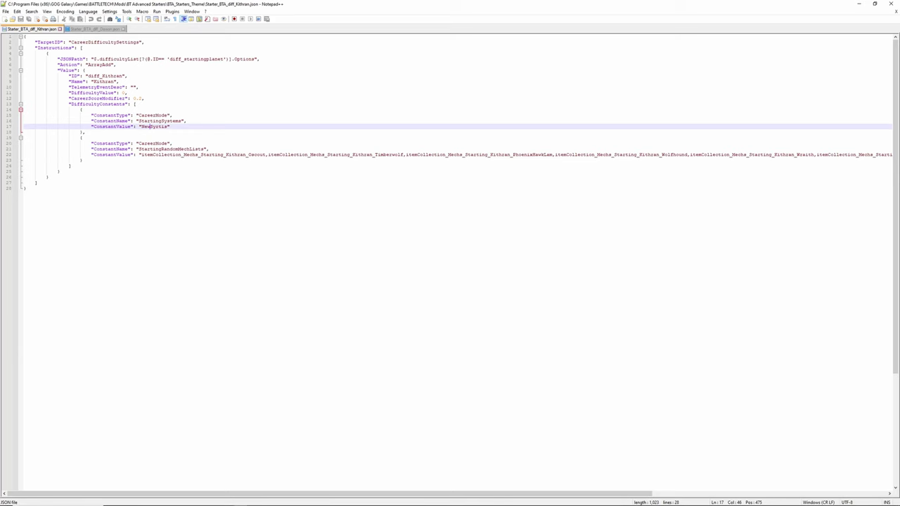
pyautogui.hotkey('alt', 'Tab')
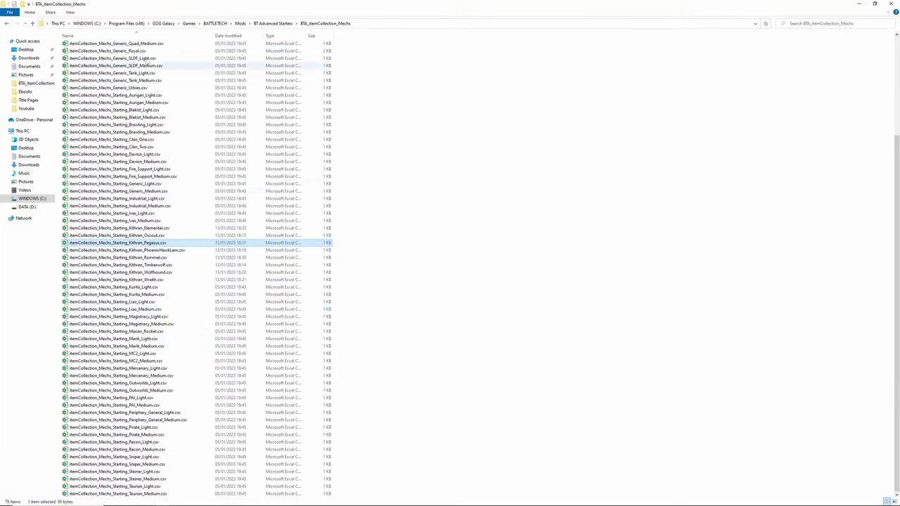
# - Browse the mechdef files in BT Advanced Mechs > mech
pyautogui.click(240, 23)
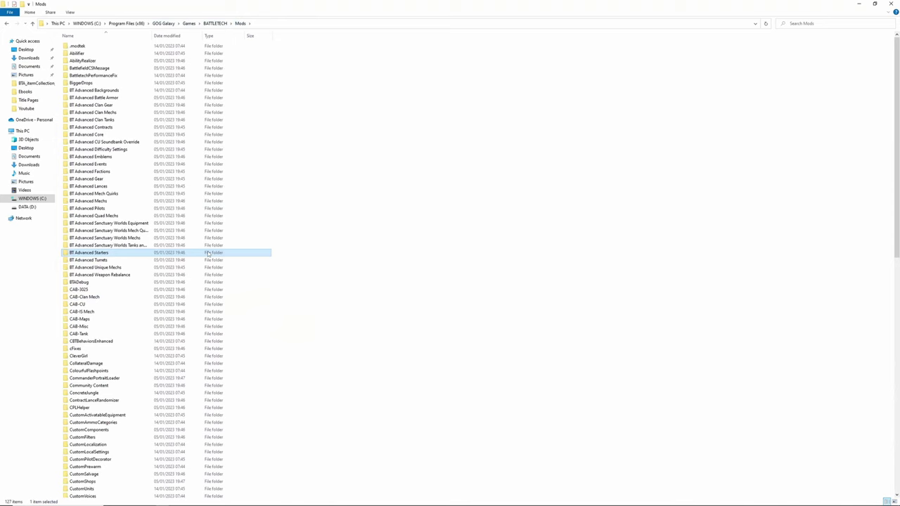
pyautogui.doubleClick(117, 202)
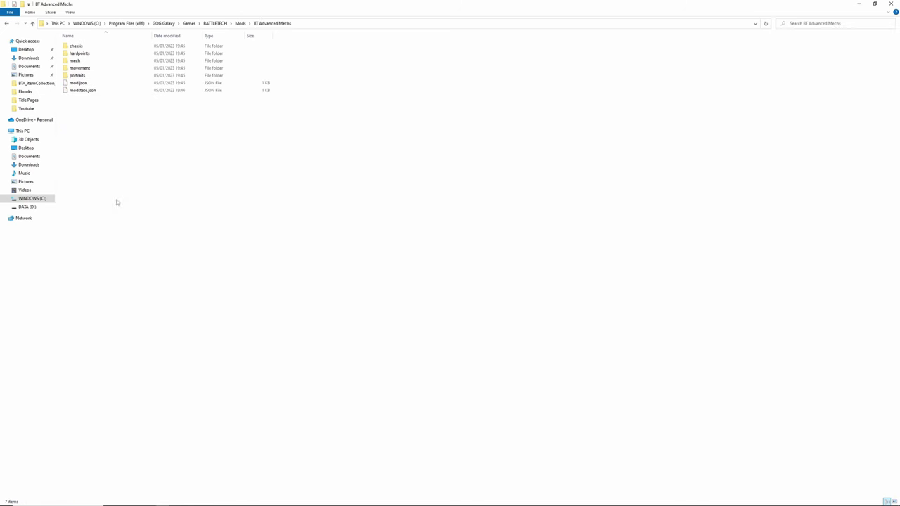
pyautogui.doubleClick(118, 61)
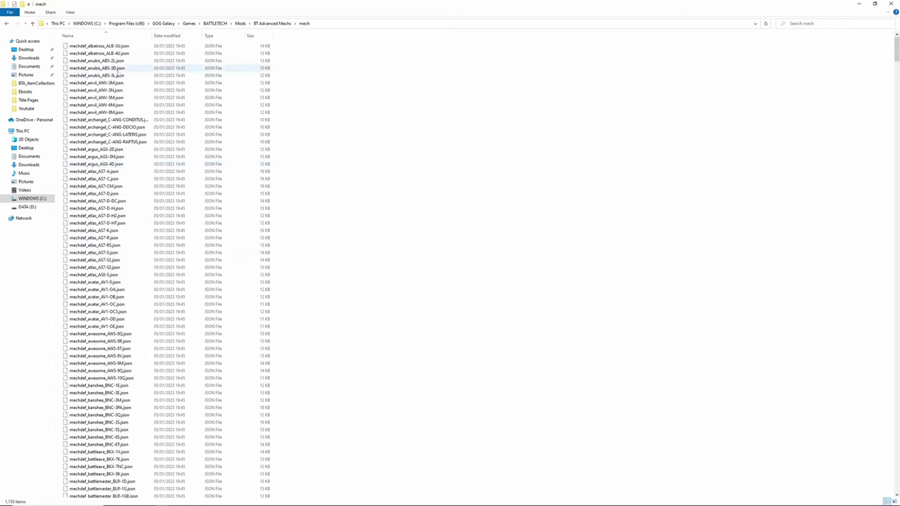
pyautogui.scroll(-20, 161, 331)
pyautogui.scroll(-20, 149, 365)
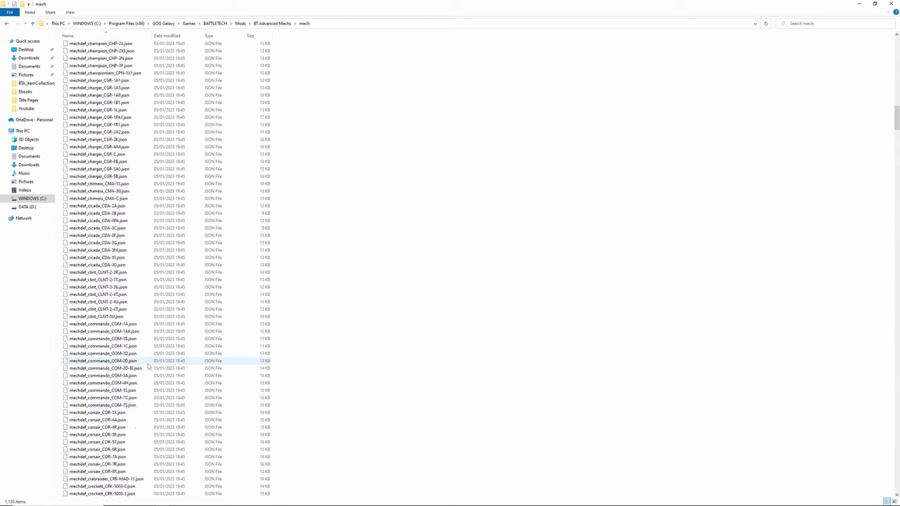
pyautogui.scroll(-20, 149, 367)
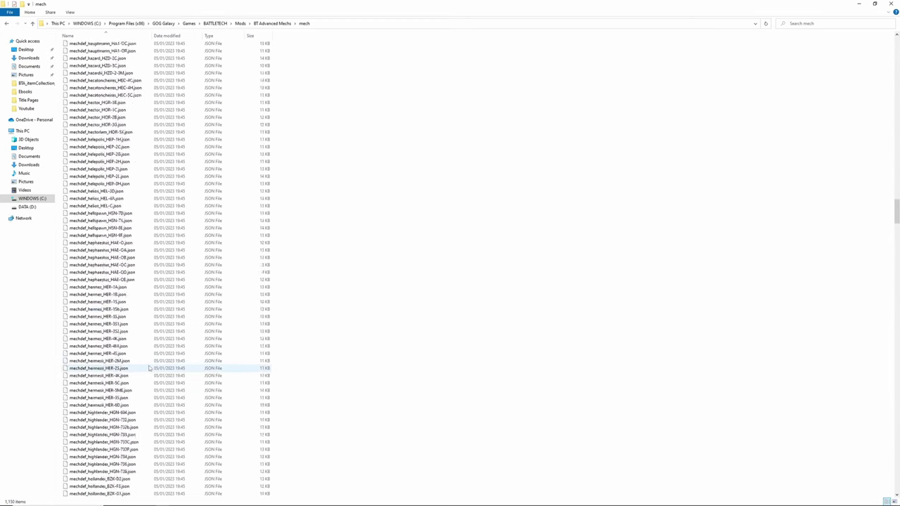
pyautogui.scroll(-10, 150, 368)
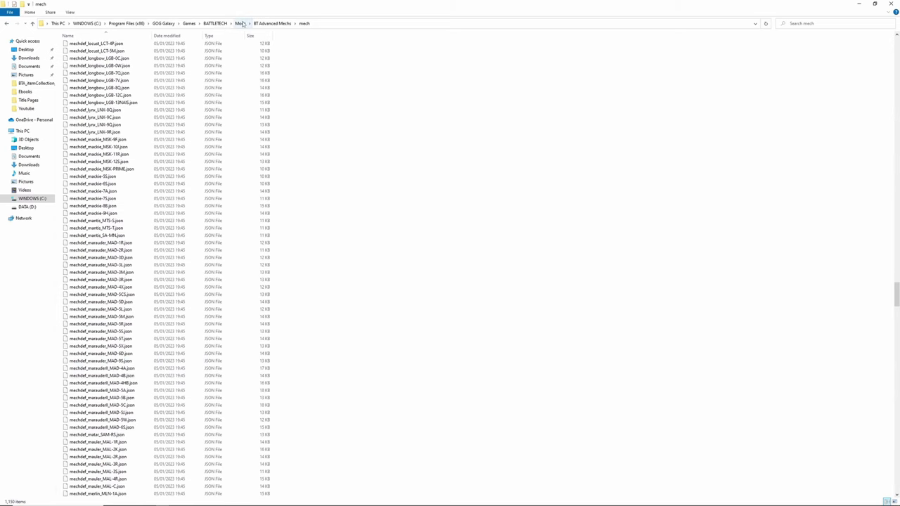
# - Browse BT Advanced Quad Mechs > mech, then return to the Mods folder
pyautogui.click(240, 23)
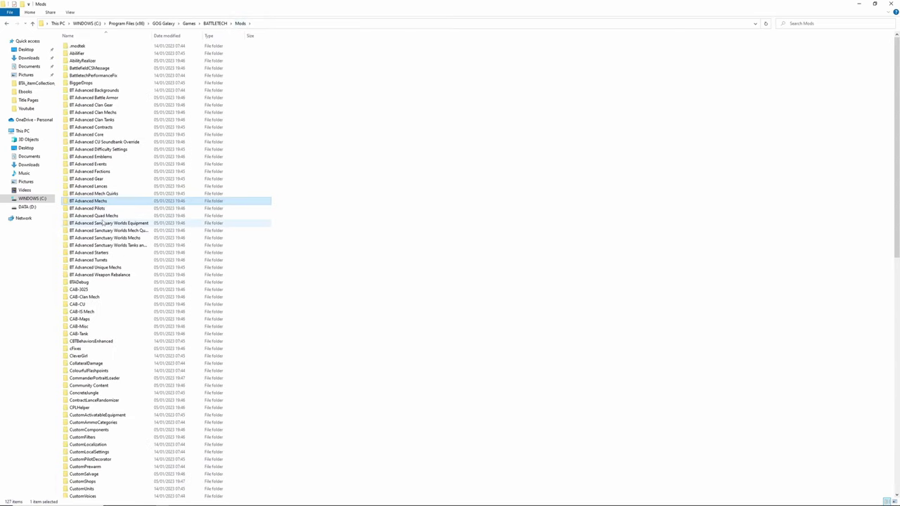
pyautogui.doubleClick(99, 216)
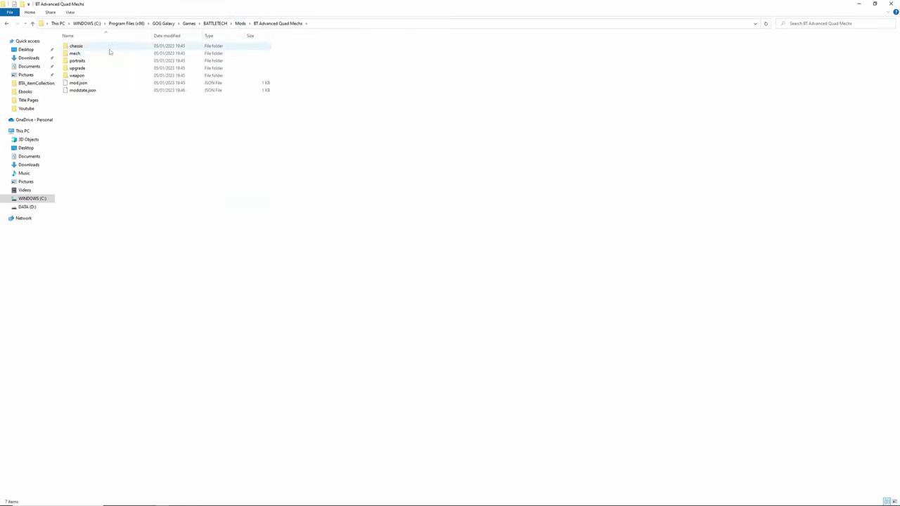
pyautogui.doubleClick(104, 54)
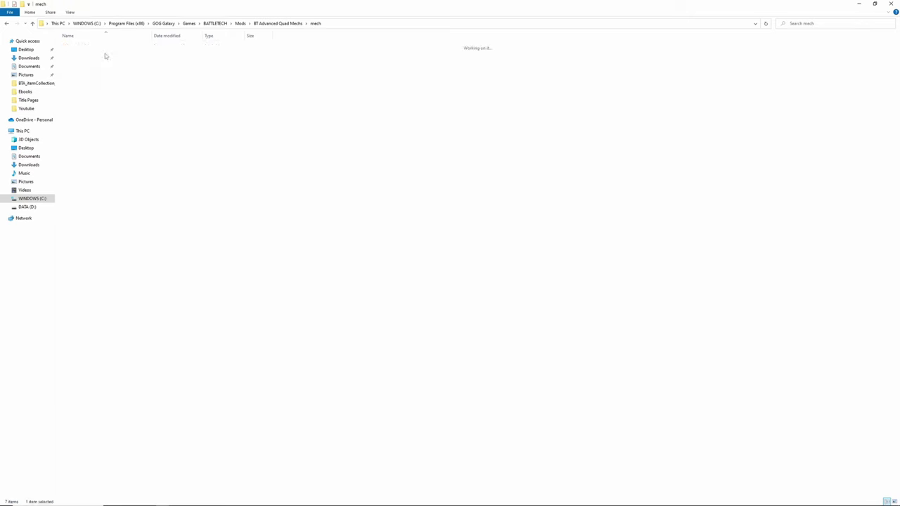
pyautogui.click(240, 24)
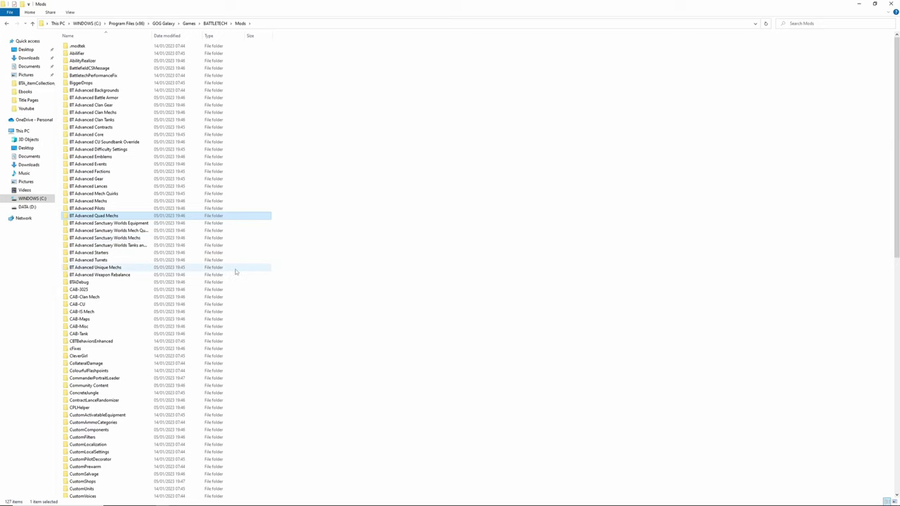
pyautogui.doubleClick(109, 270)
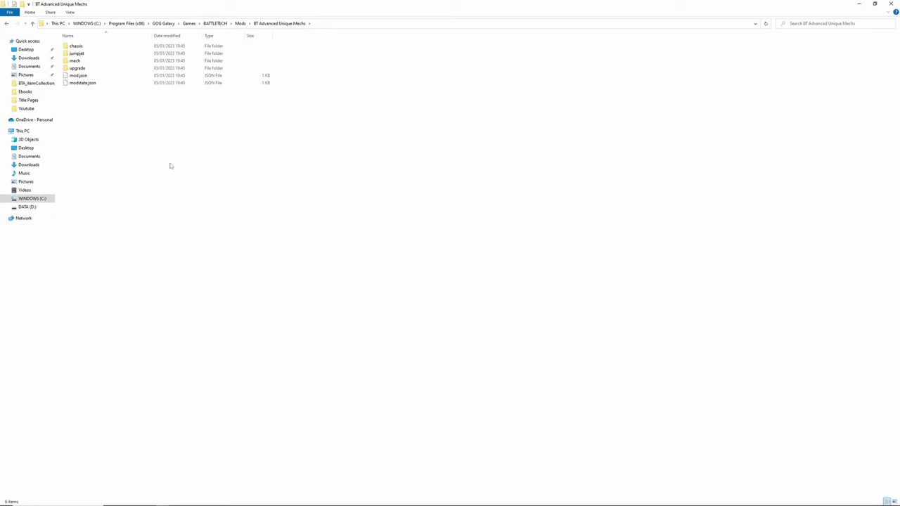
pyautogui.doubleClick(77, 62)
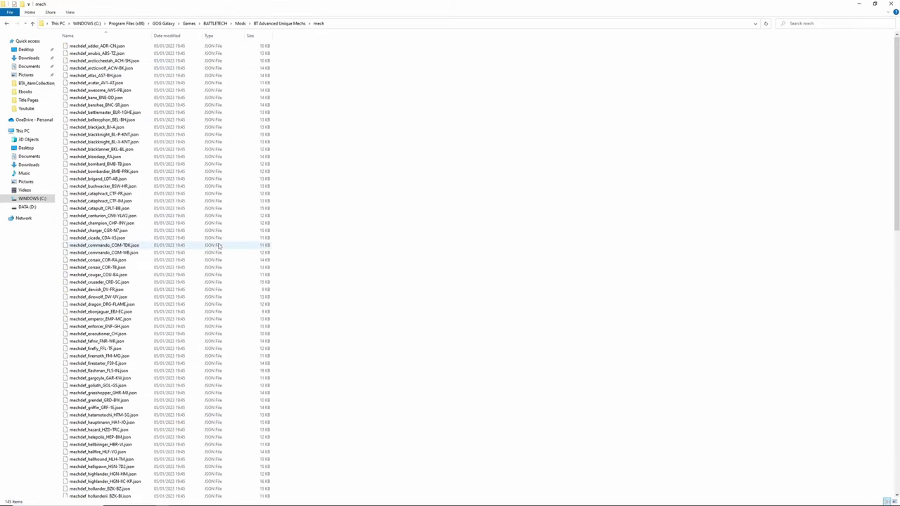
pyautogui.scroll(-20, 152, 311)
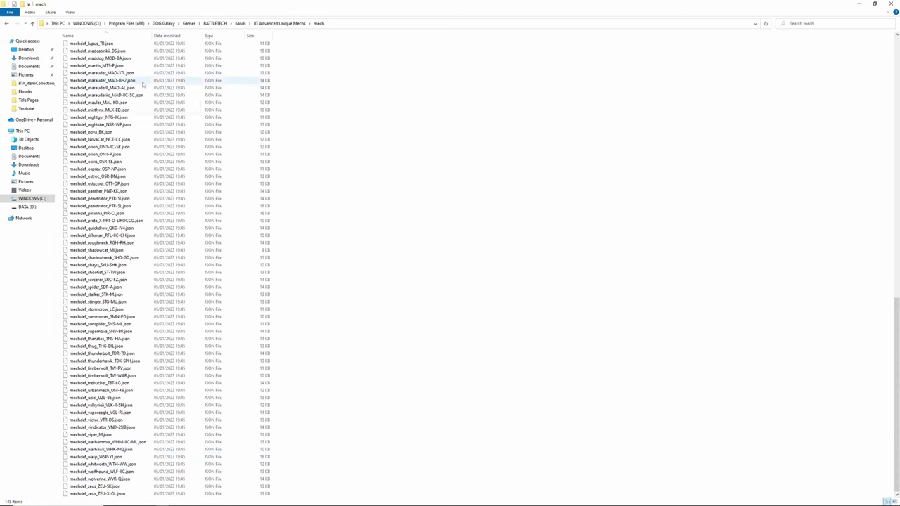
pyautogui.click(241, 24)
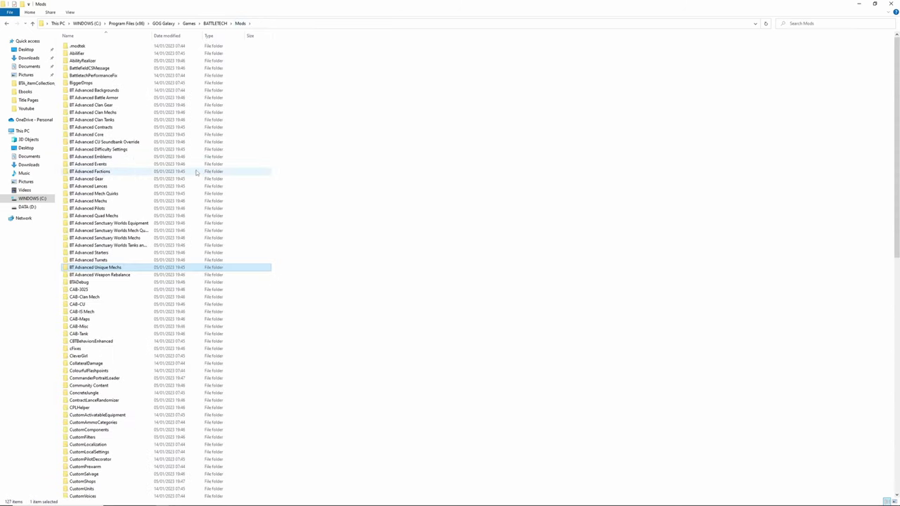
pyautogui.scroll(-20, 197, 172)
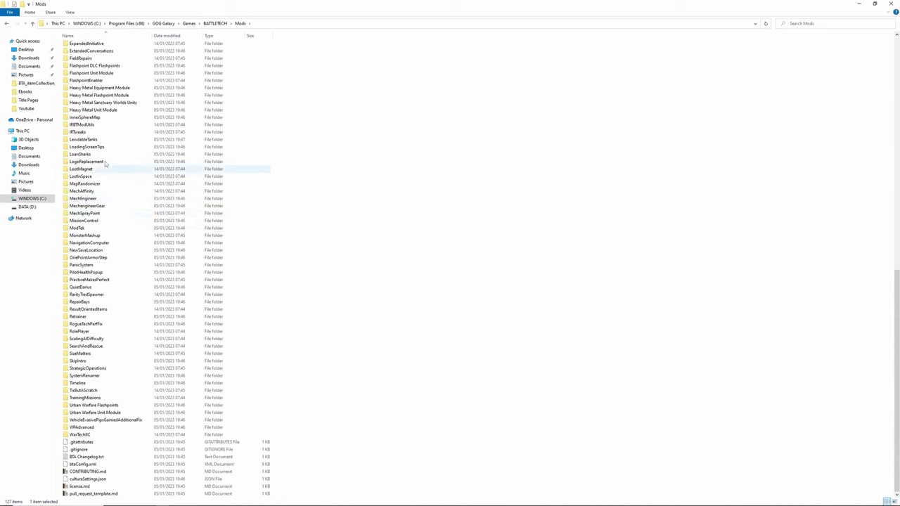
pyautogui.scroll(17, 106, 163)
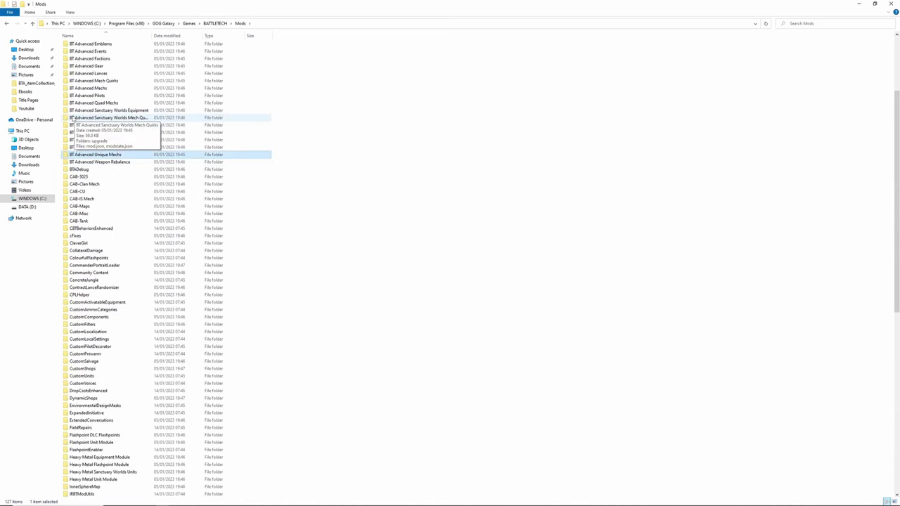
pyautogui.scroll(-13, 106, 440)
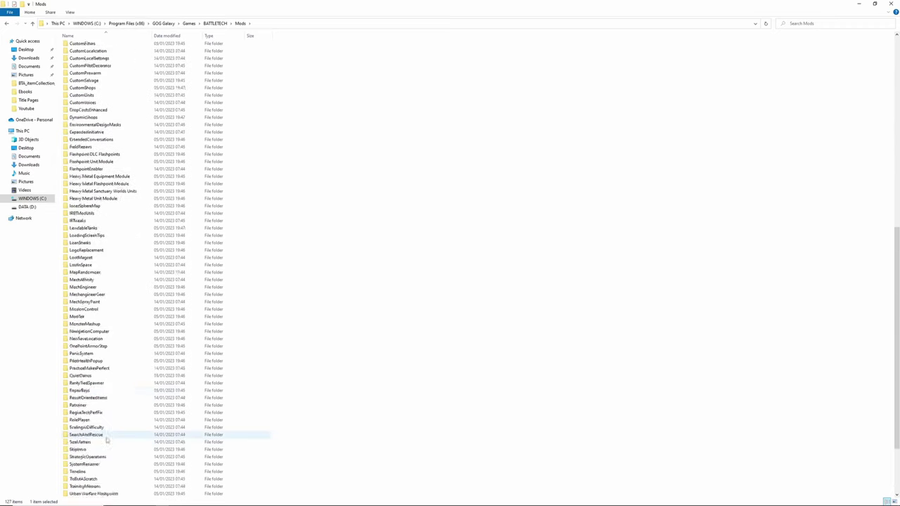
pyautogui.scroll(-2, 106, 440)
# - Open VIPAdvanced and its medium subfolder to view the 74 vehicledef JSON files
pyautogui.doubleClick(86, 431)
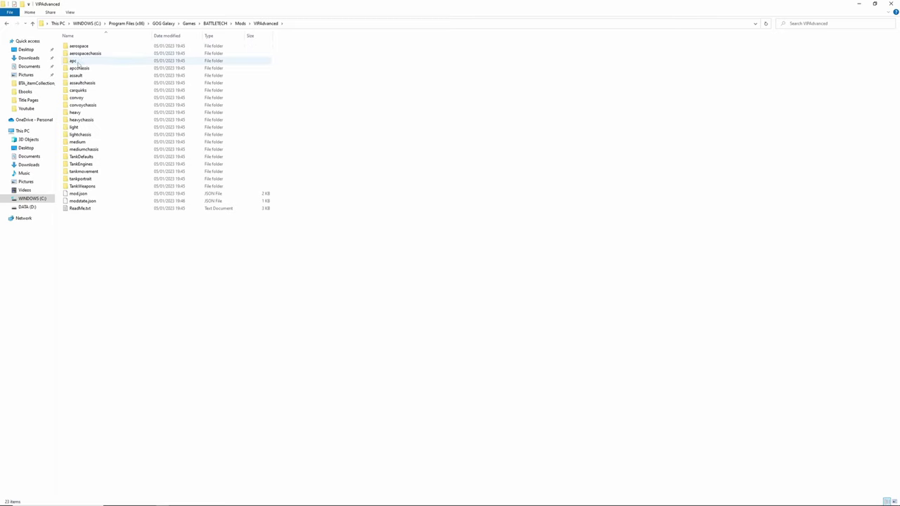
pyautogui.click(79, 60)
pyautogui.click(82, 76)
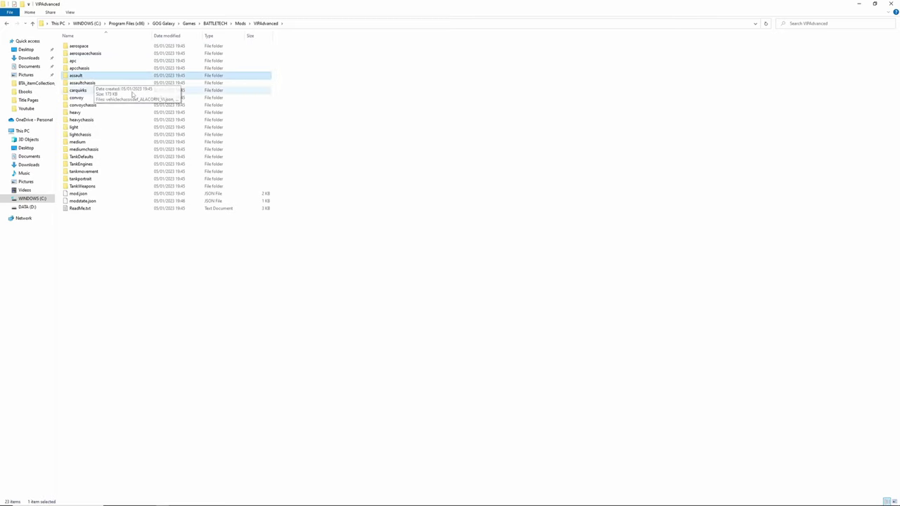
pyautogui.click(78, 113)
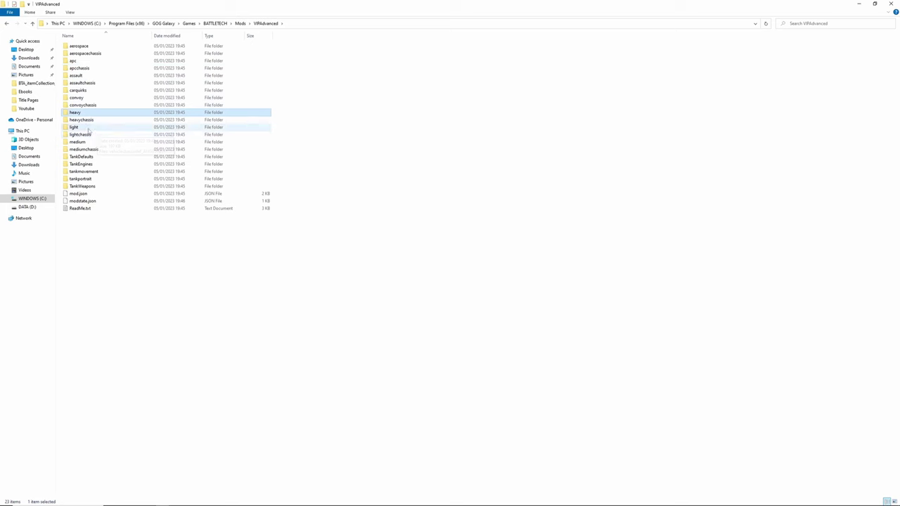
pyautogui.click(79, 127)
pyautogui.click(92, 144)
pyautogui.doubleClick(91, 145)
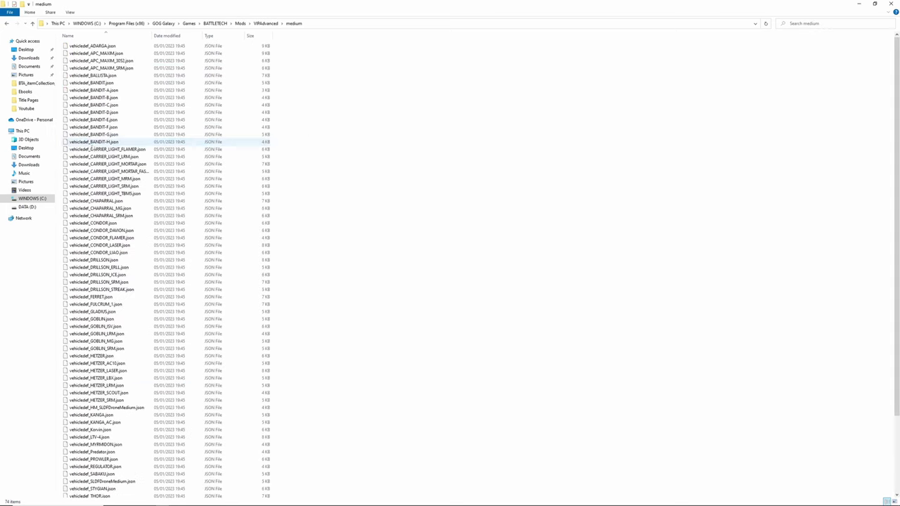
pyautogui.scroll(-4, 180, 252)
pyautogui.scroll(4, 180, 251)
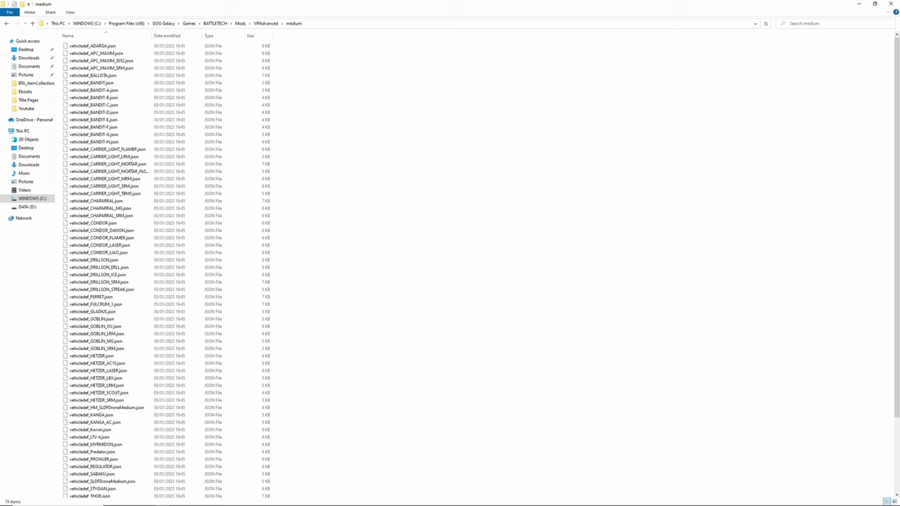
# - In the game's bays, view the Elemental battle armor, two vehicles and five mechs, then return to CMD Center
pyautogui.hotkey('alt', 'Tab')
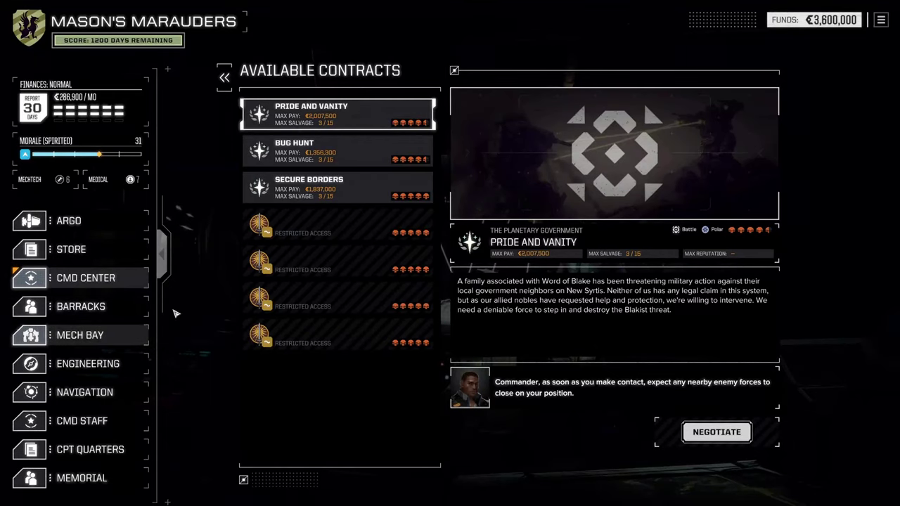
pyautogui.click(133, 335)
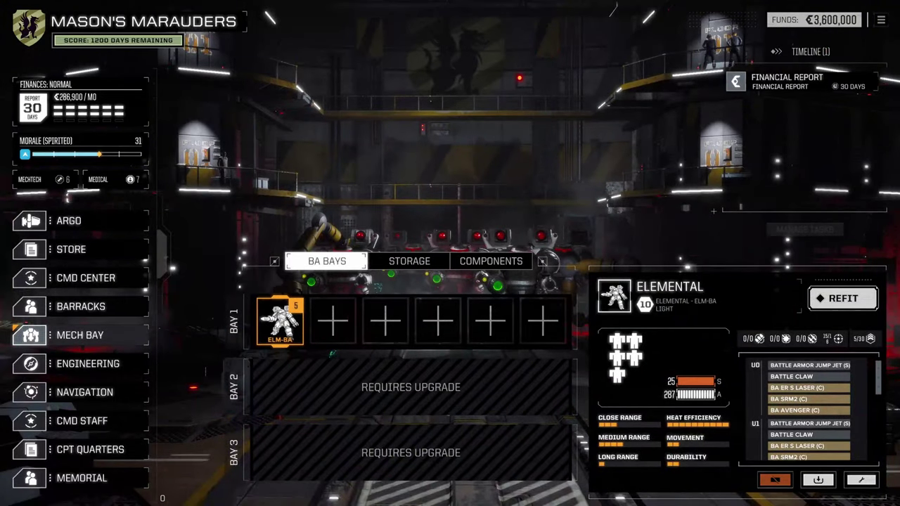
pyautogui.moveTo(280, 322)
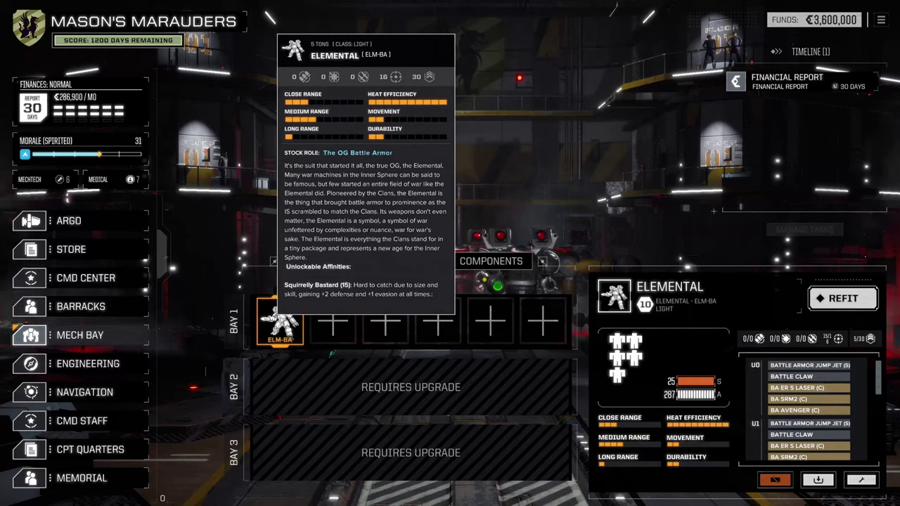
pyautogui.click(313, 259)
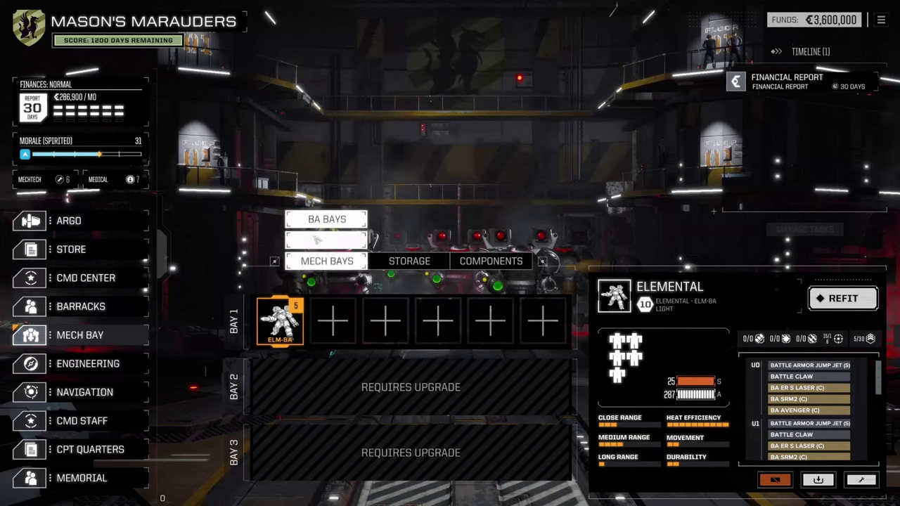
pyautogui.click(314, 241)
pyautogui.click(326, 261)
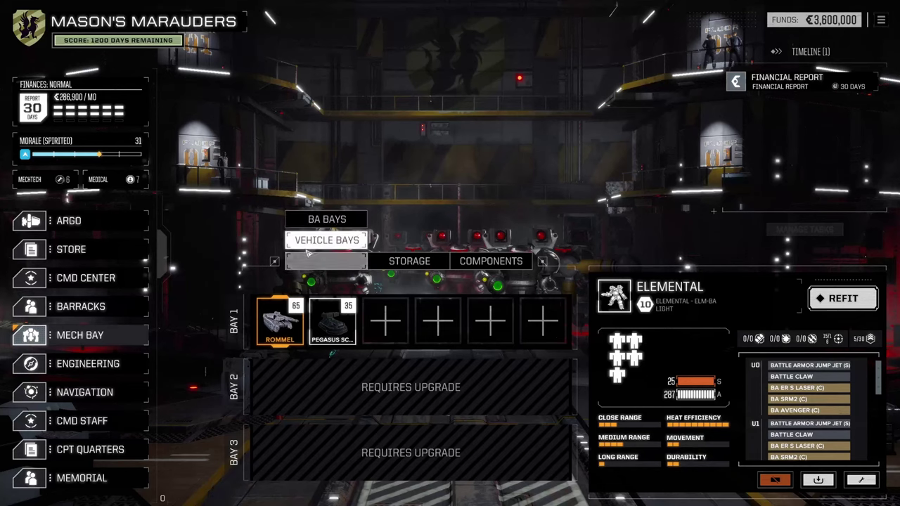
pyautogui.click(325, 264)
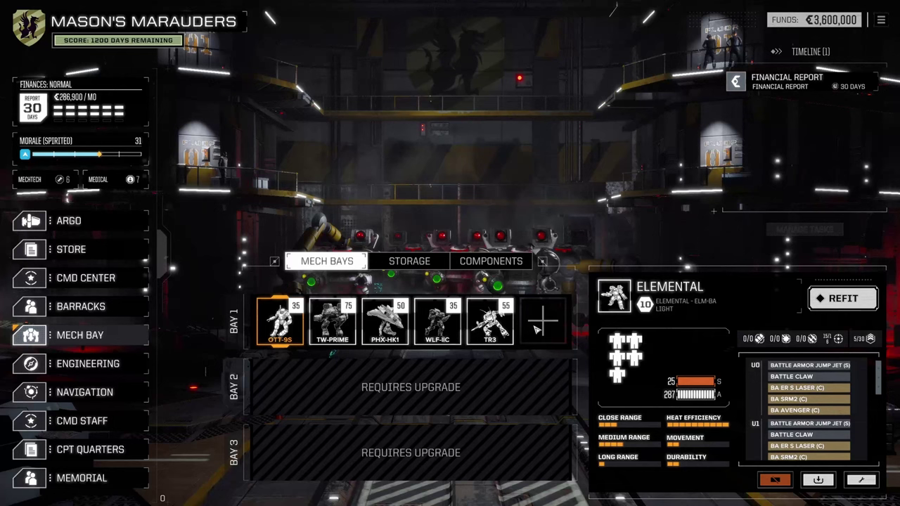
pyautogui.click(83, 282)
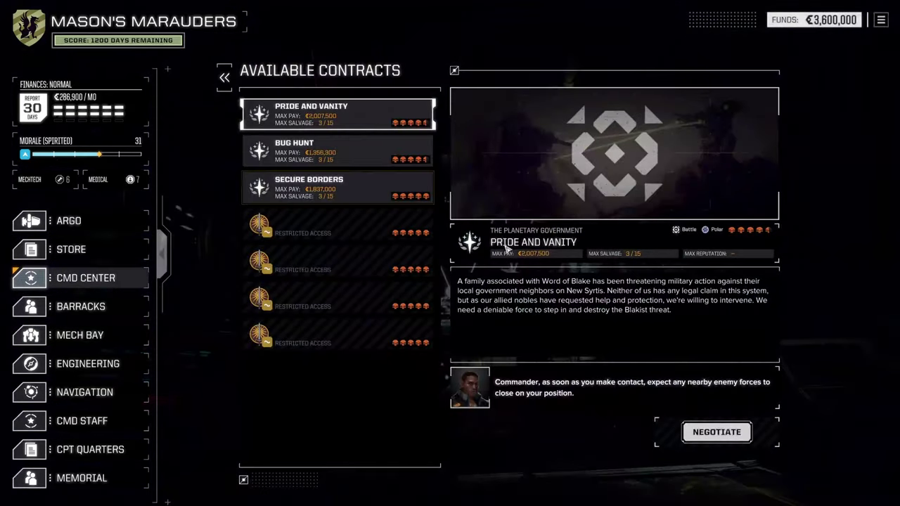
# - Start the Pride and Vanity contract and cycle through lances A, B and C to see the available units
pyautogui.click(728, 434)
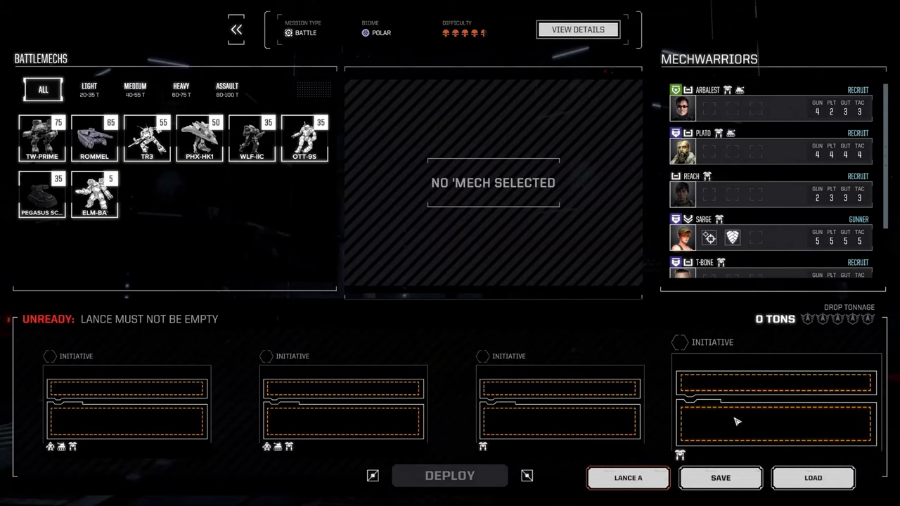
pyautogui.click(640, 484)
pyautogui.click(642, 484)
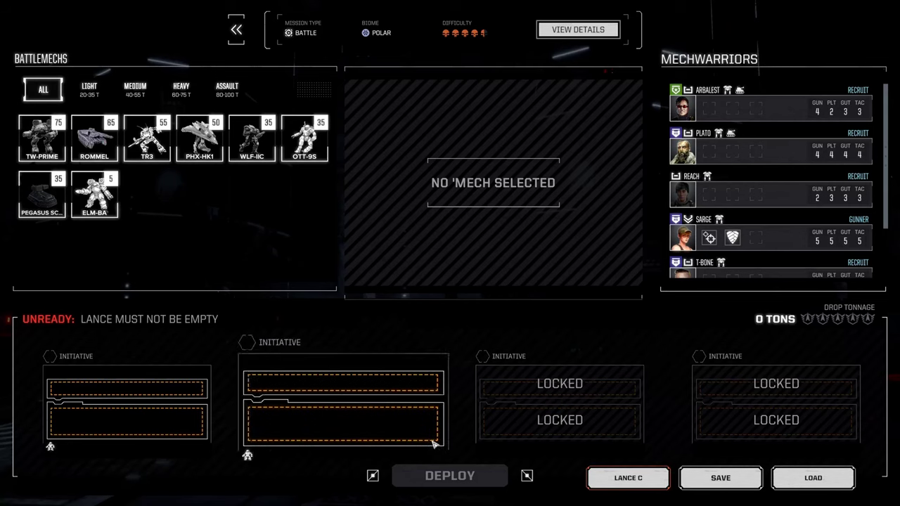
pyautogui.click(626, 482)
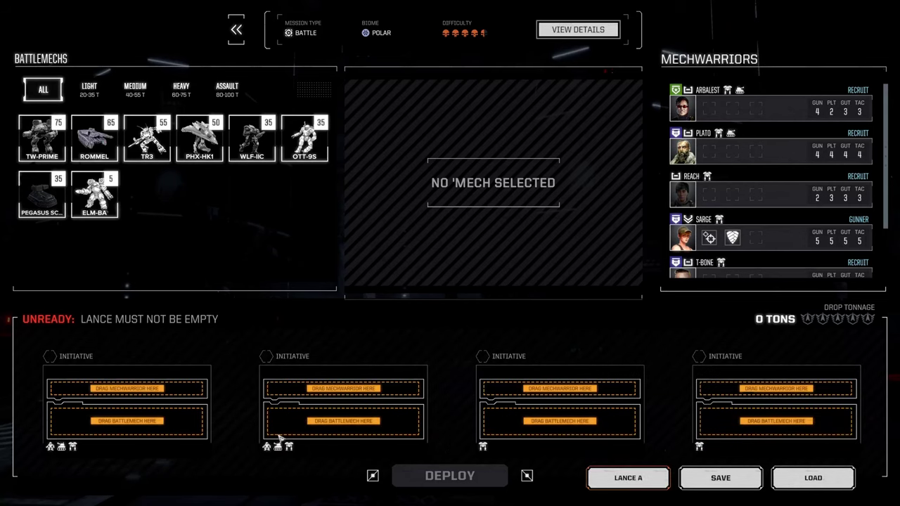
pyautogui.click(633, 482)
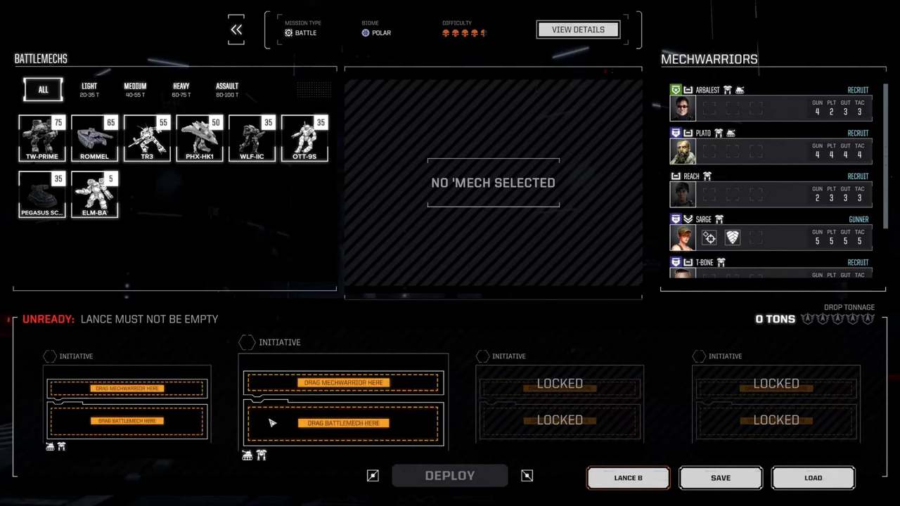
pyautogui.click(621, 486)
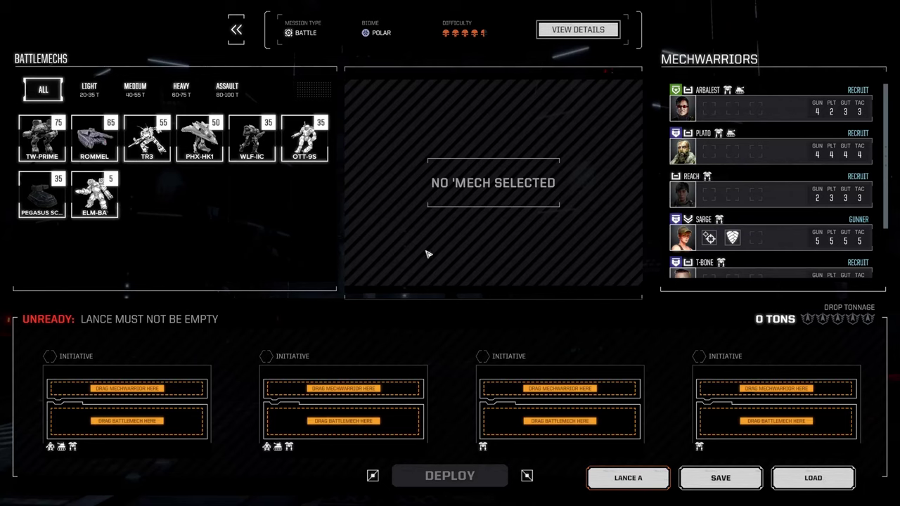
# - Quit the current career to the main menu without saving and show the Career choices
pyautogui.click(237, 30)
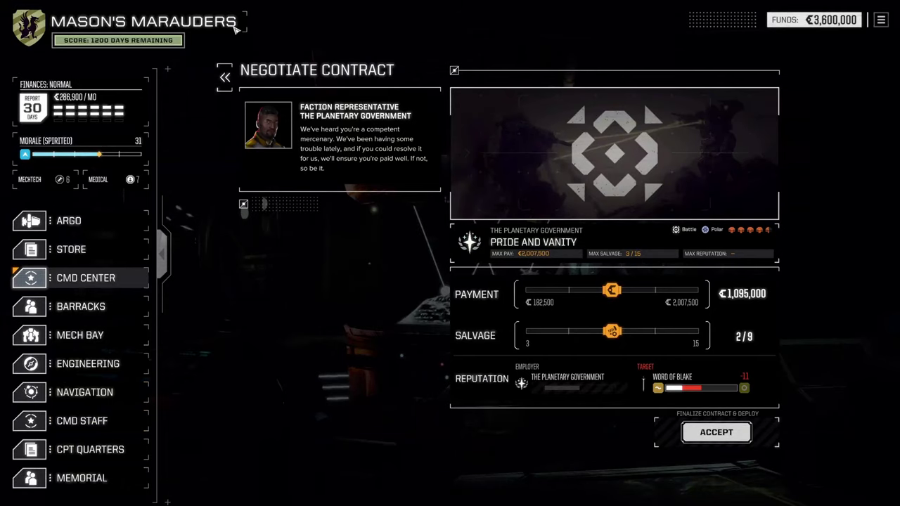
pyautogui.click(881, 21)
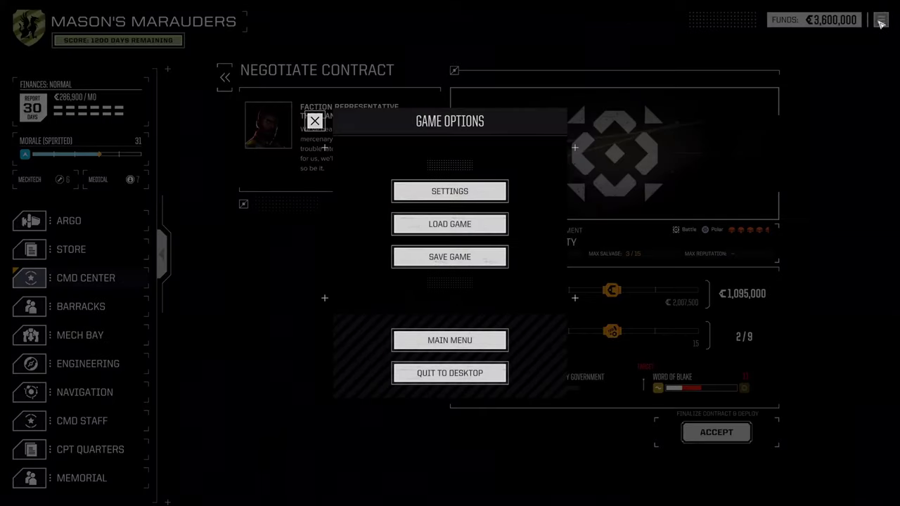
pyautogui.click(470, 339)
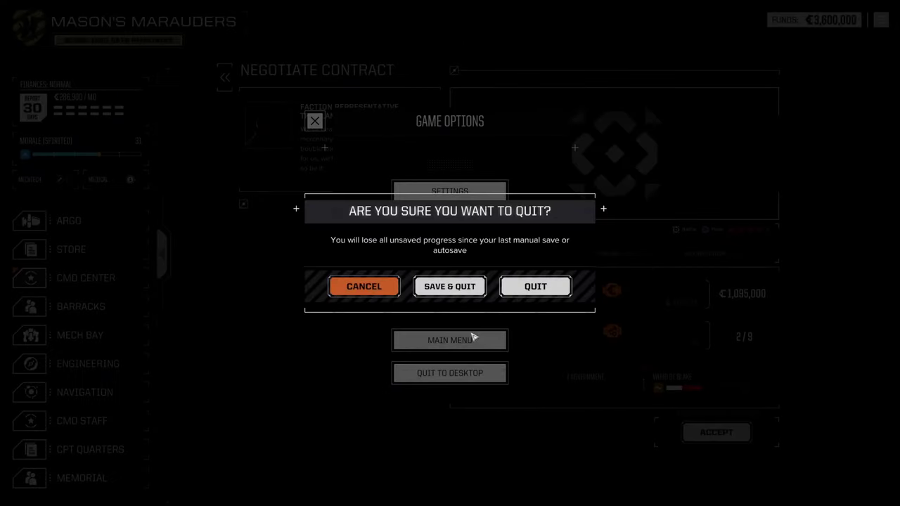
pyautogui.click(548, 289)
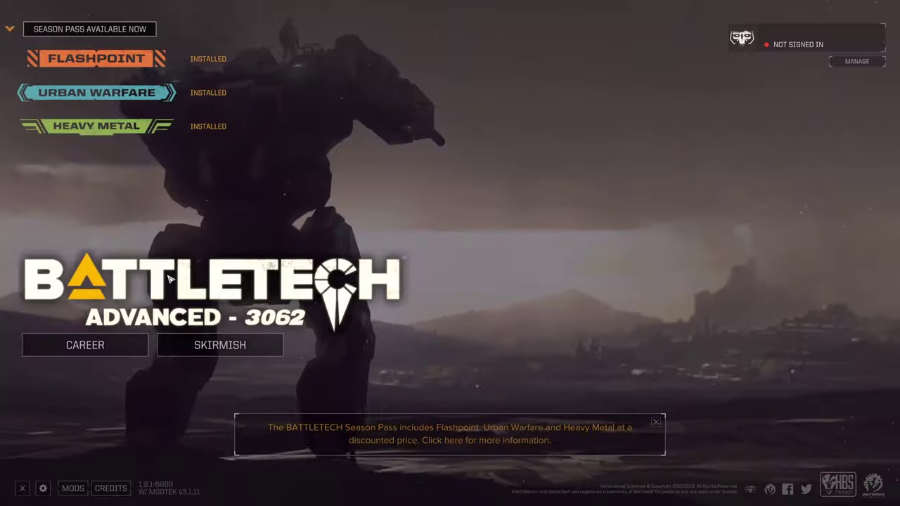
pyautogui.click(89, 341)
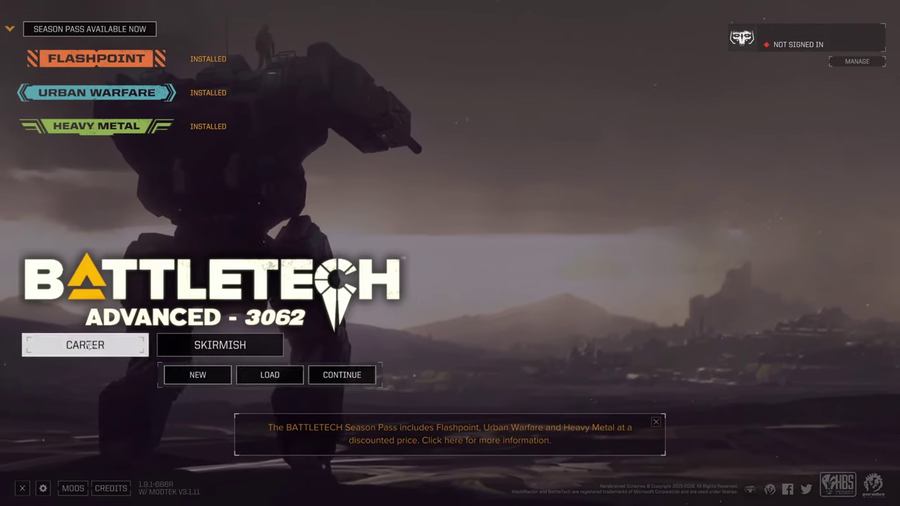
# - Start a new career and scroll the Starting Planet and Mechs list down to KITHRAN
pyautogui.click(208, 380)
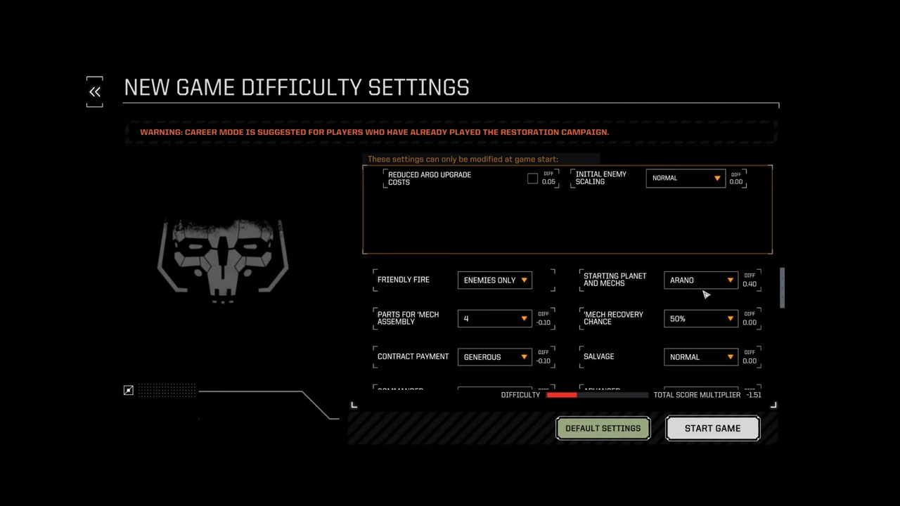
pyautogui.click(732, 282)
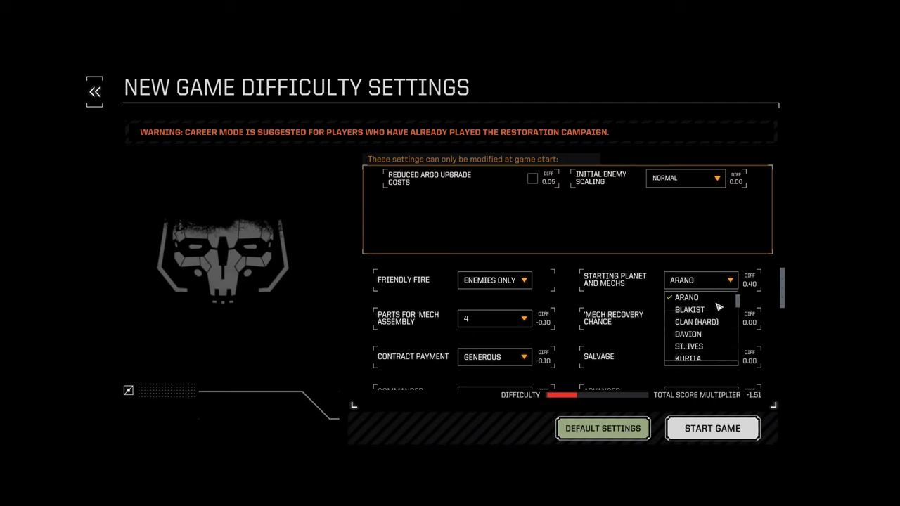
pyautogui.scroll(-2, 740, 303)
pyautogui.moveTo(740, 304); pyautogui.dragTo(746, 320)
pyautogui.scroll(1, 746, 320)
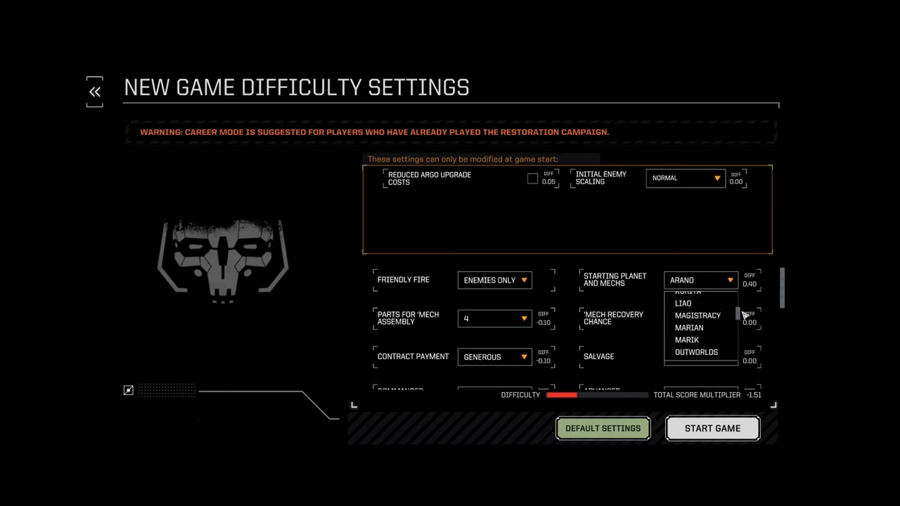
pyautogui.scroll(-2, 744, 320)
pyautogui.scroll(-3, 744, 320)
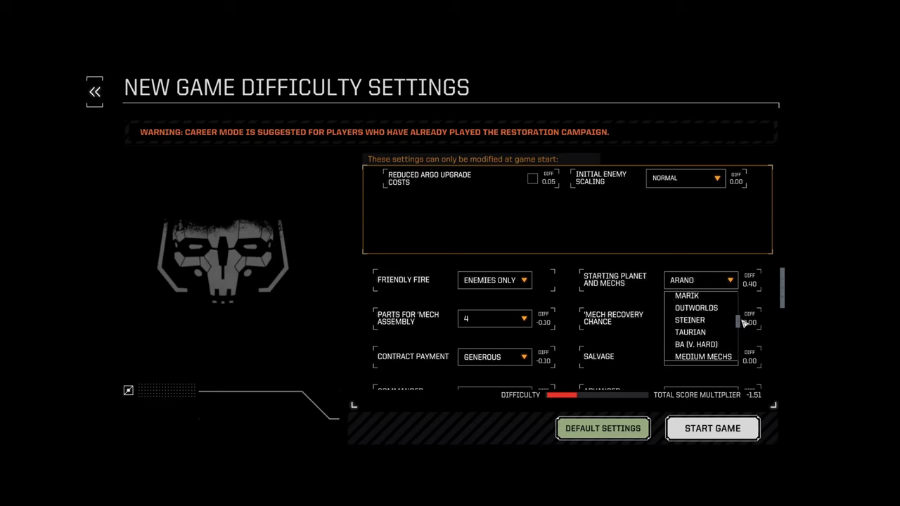
pyautogui.scroll(-1, 742, 325)
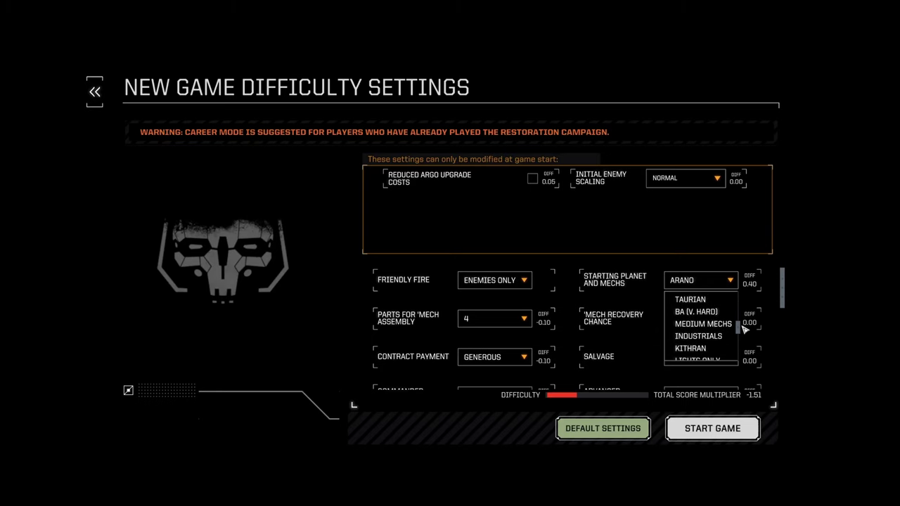
pyautogui.scroll(-1, 744, 330)
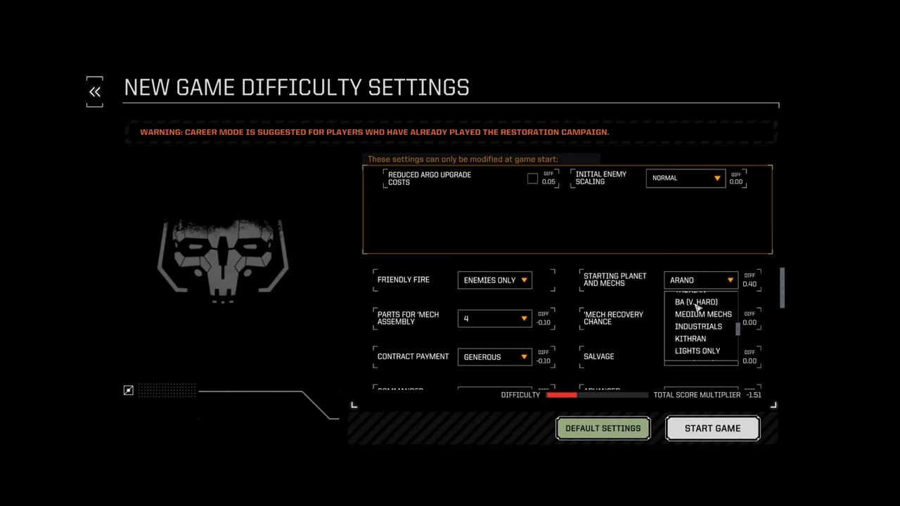
# - Pick Kithran as the starting planet and mechs, bringing the score multiplier to 1.71
pyautogui.click(691, 340)
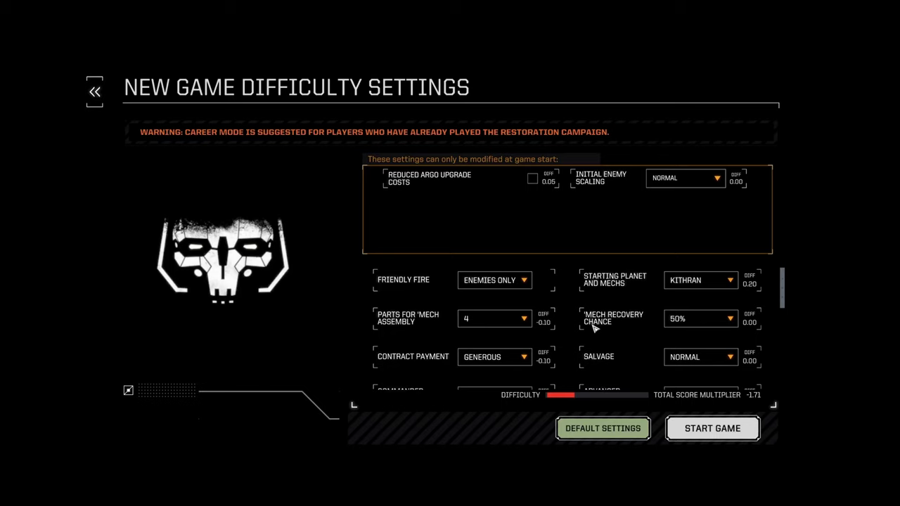
pyautogui.moveTo(594, 328)
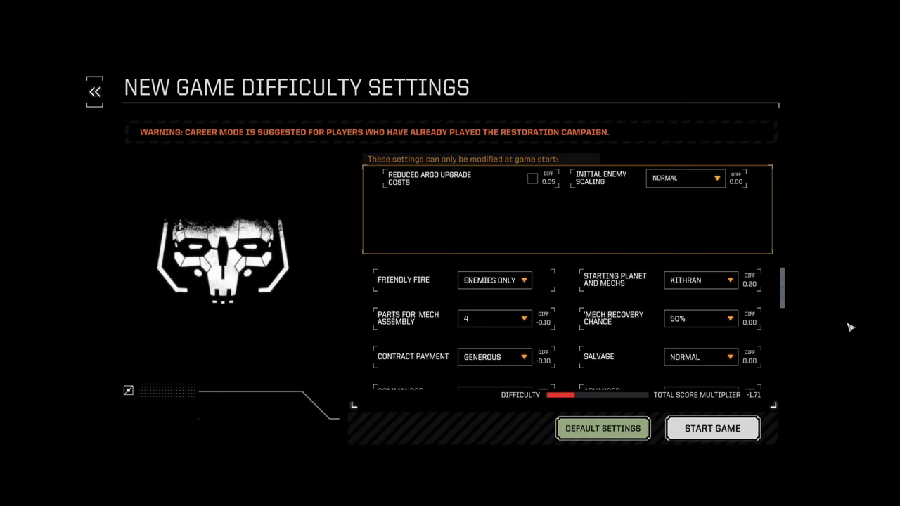